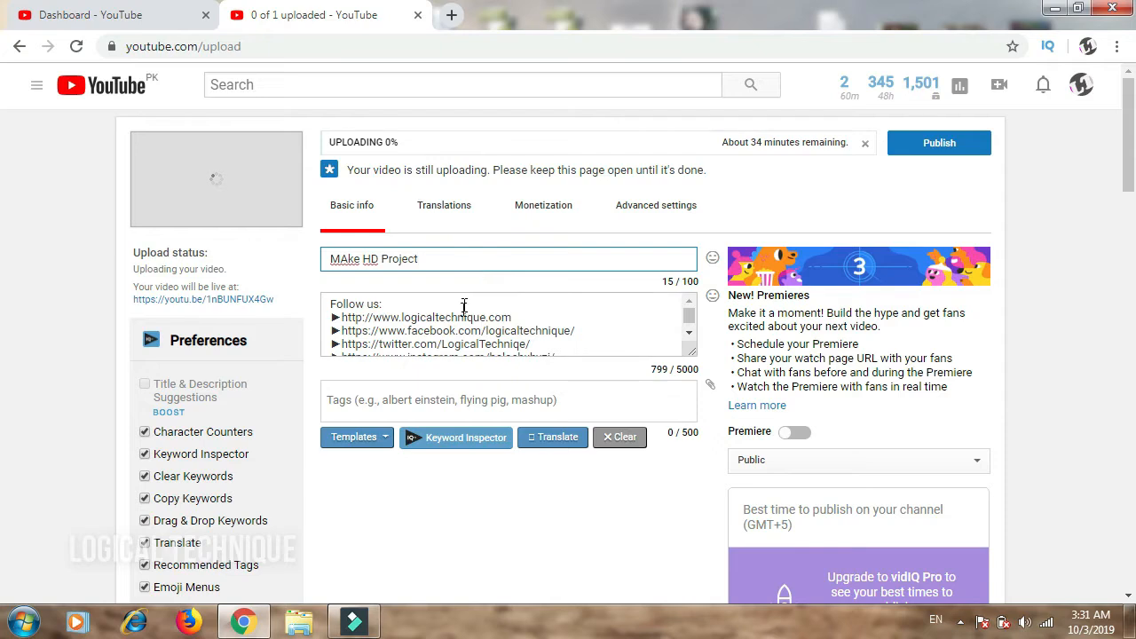
Step: Read through the uploading video's description down to the subscription link and closing hashtags
scroll(459, 305, down, 10)
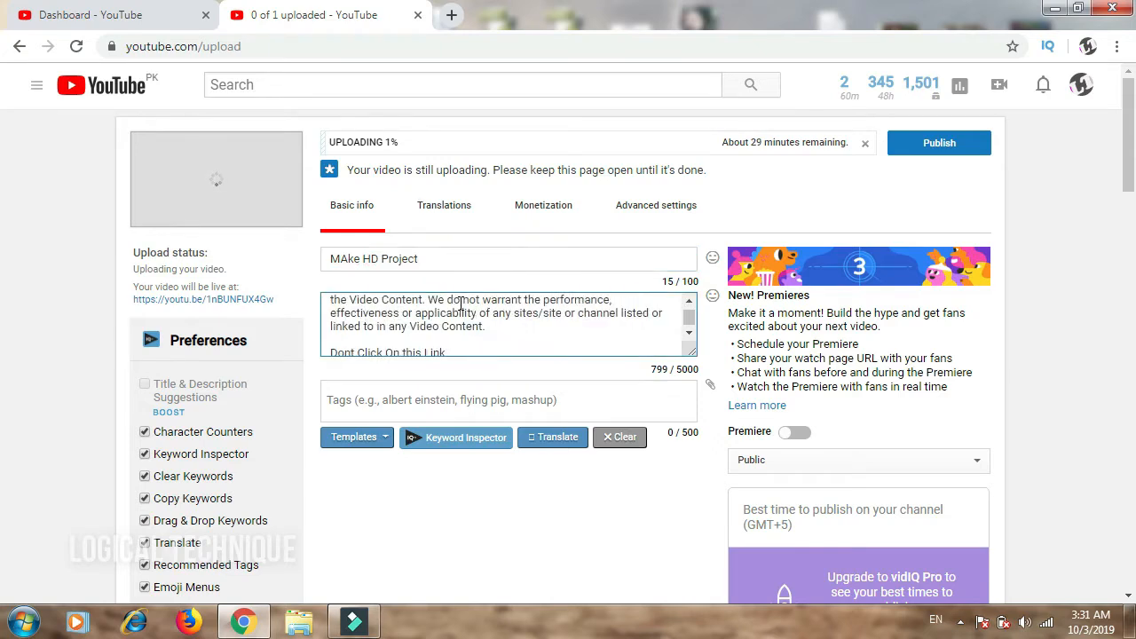
scroll(468, 311, up, 3)
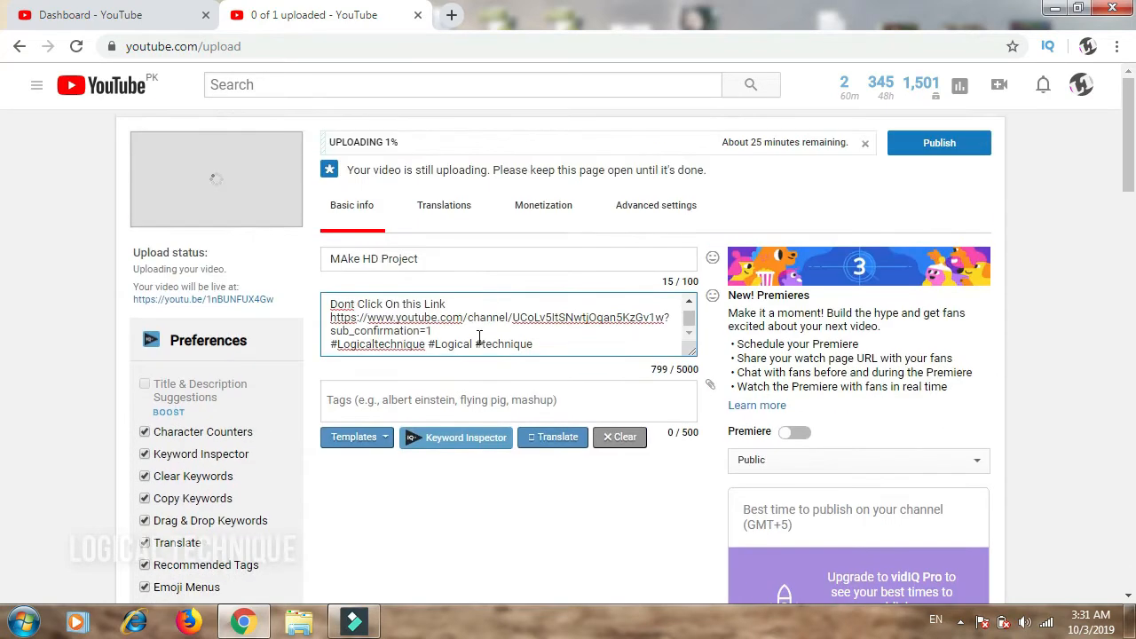
scroll(490, 321, up, 5)
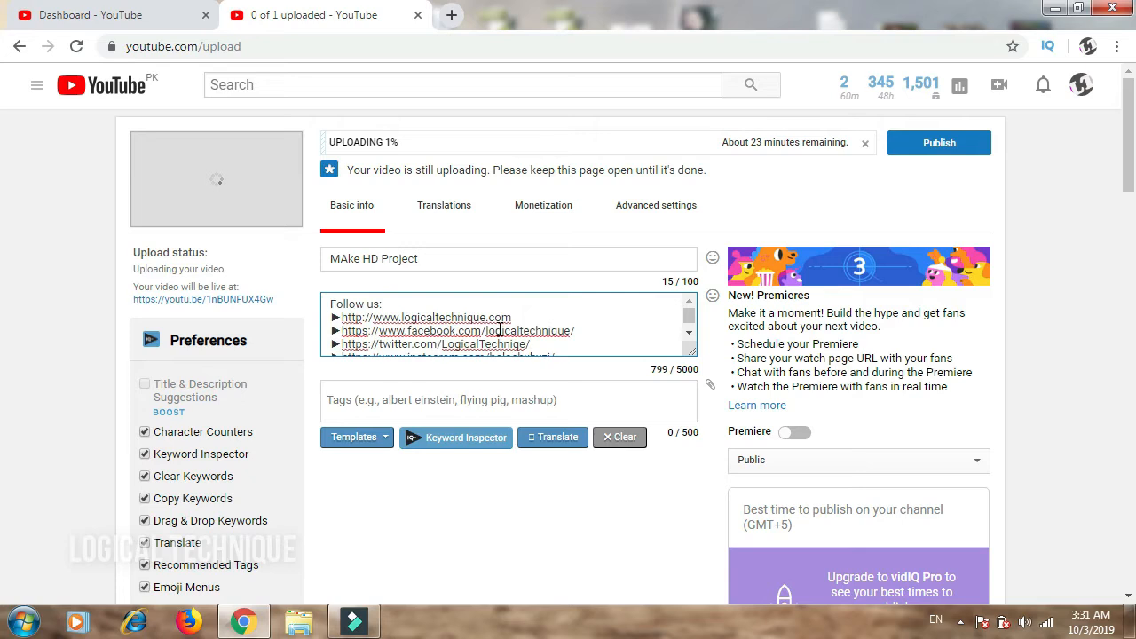
Step: Open the channel's Upload defaults page from the Creator Studio dashboard that is already open
click(202, 9)
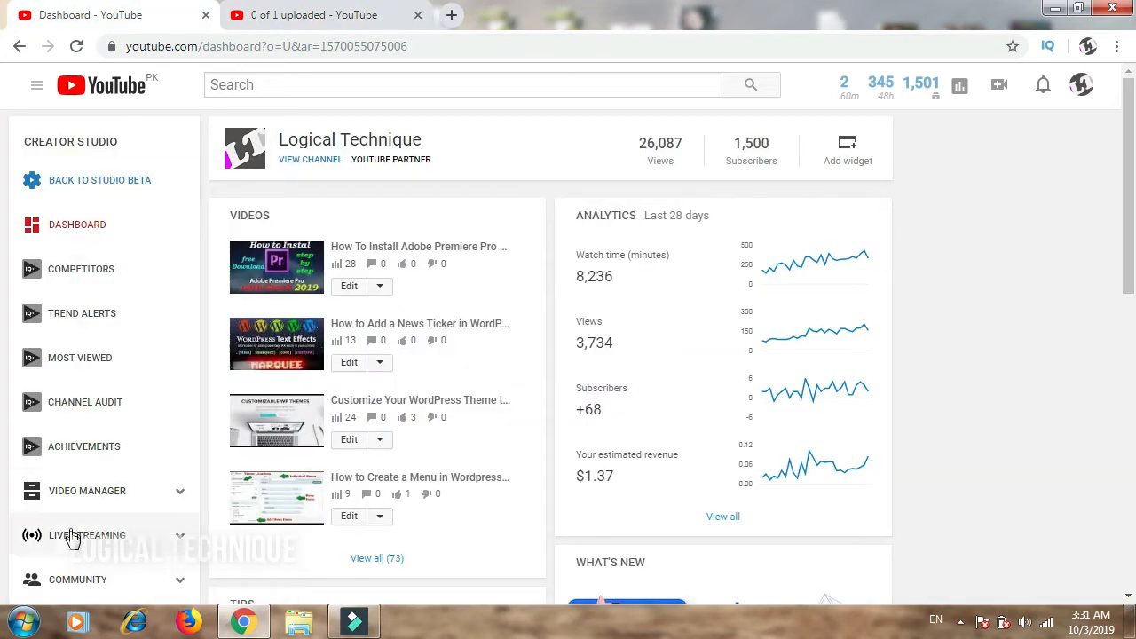
scroll(71, 523, down, 1)
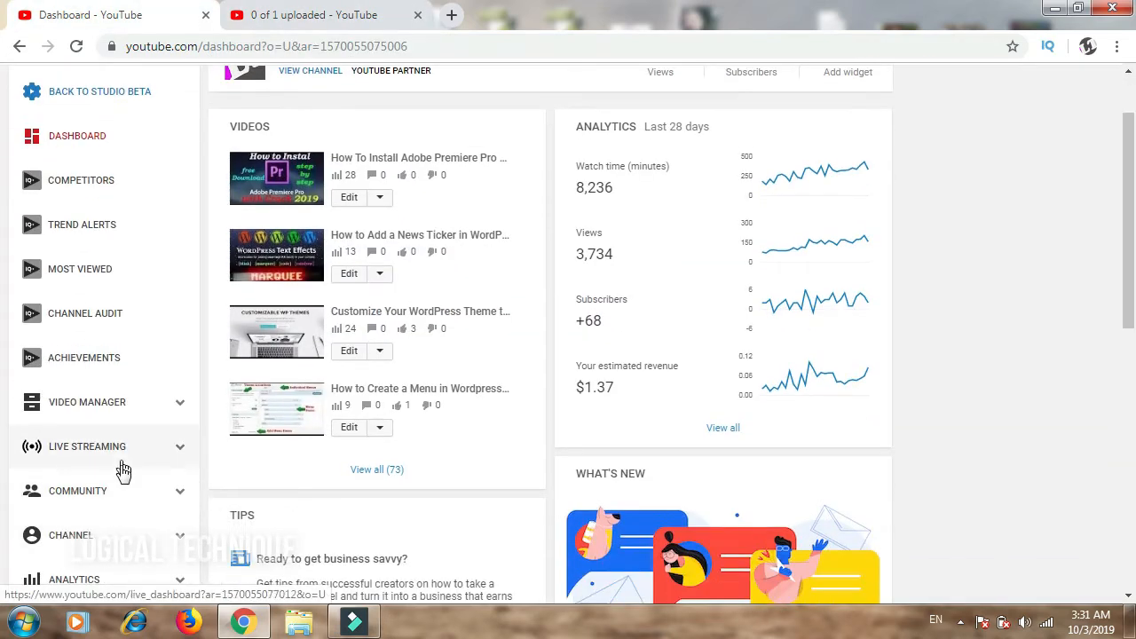
click(119, 533)
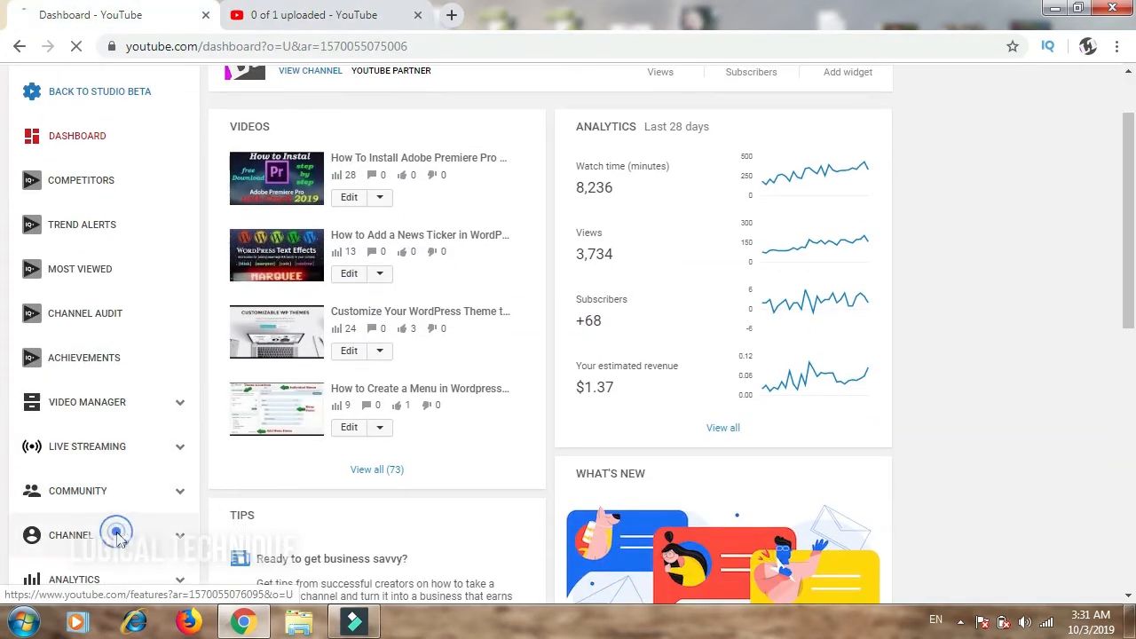
scroll(124, 528, down, 2)
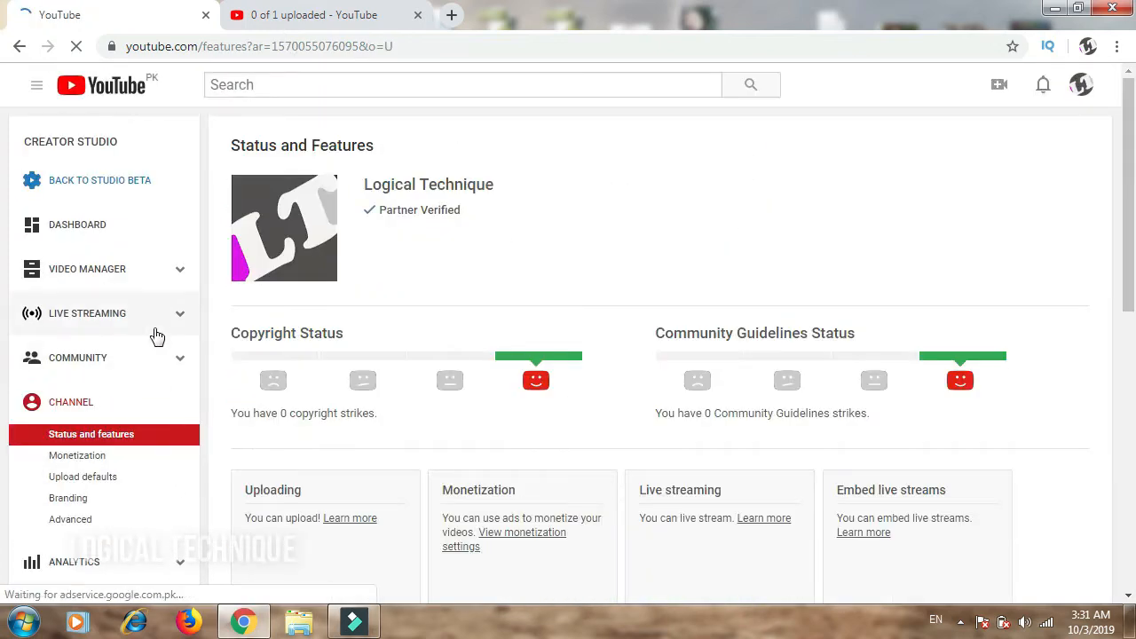
click(81, 484)
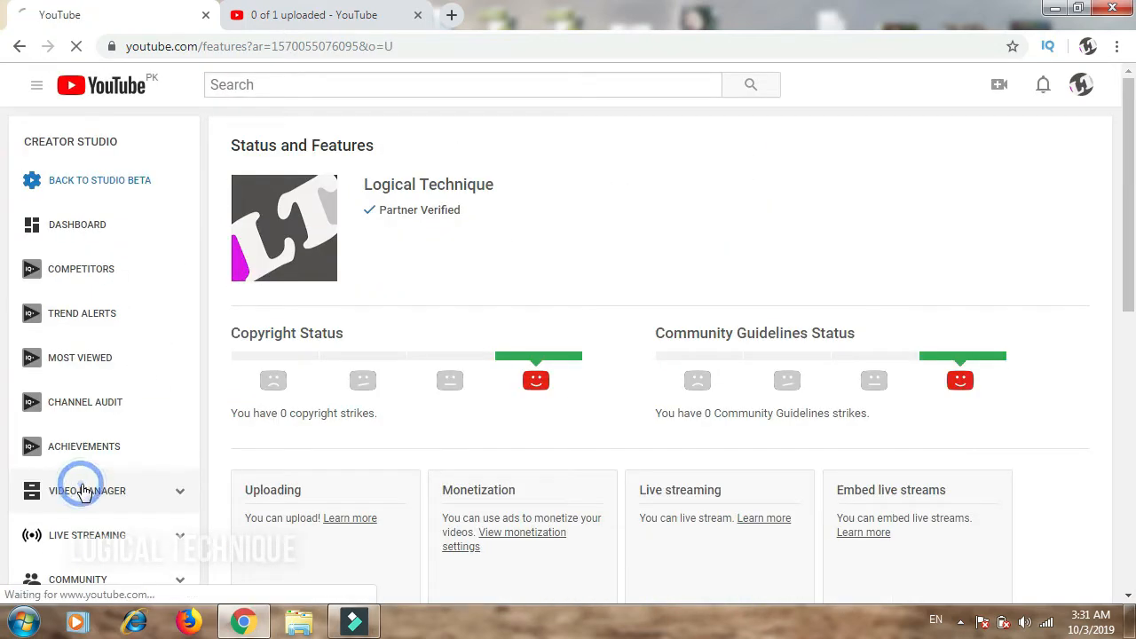
scroll(81, 493, down, 3)
click(83, 434)
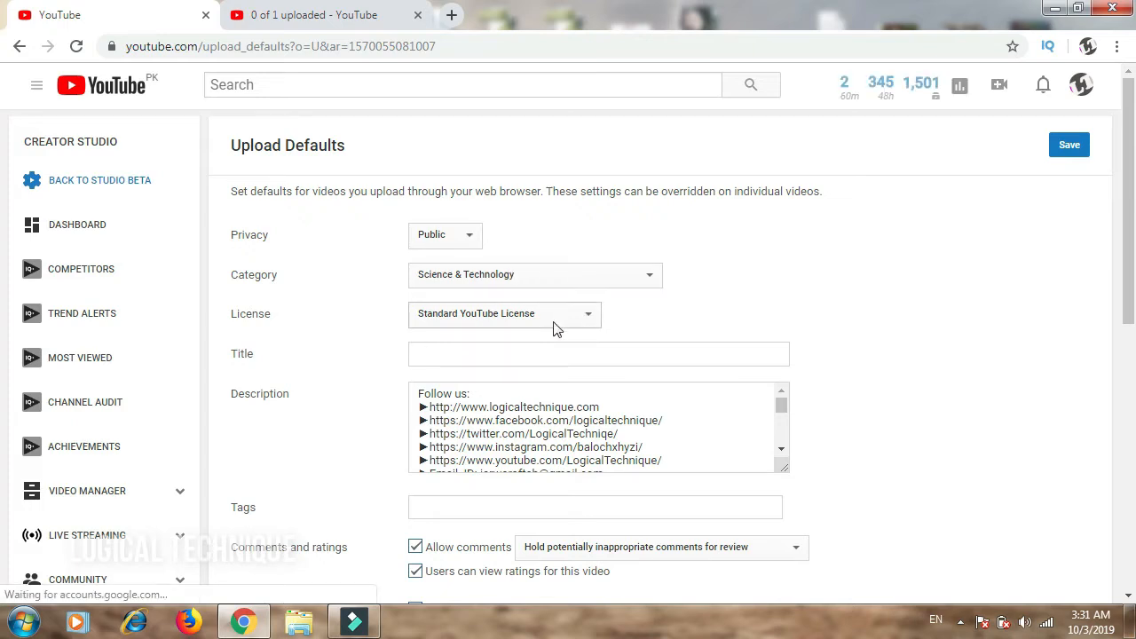
Step: Review the upload defaults, from the title and description text through comments, monetization, ad formats, video language and video statistics
click(465, 362)
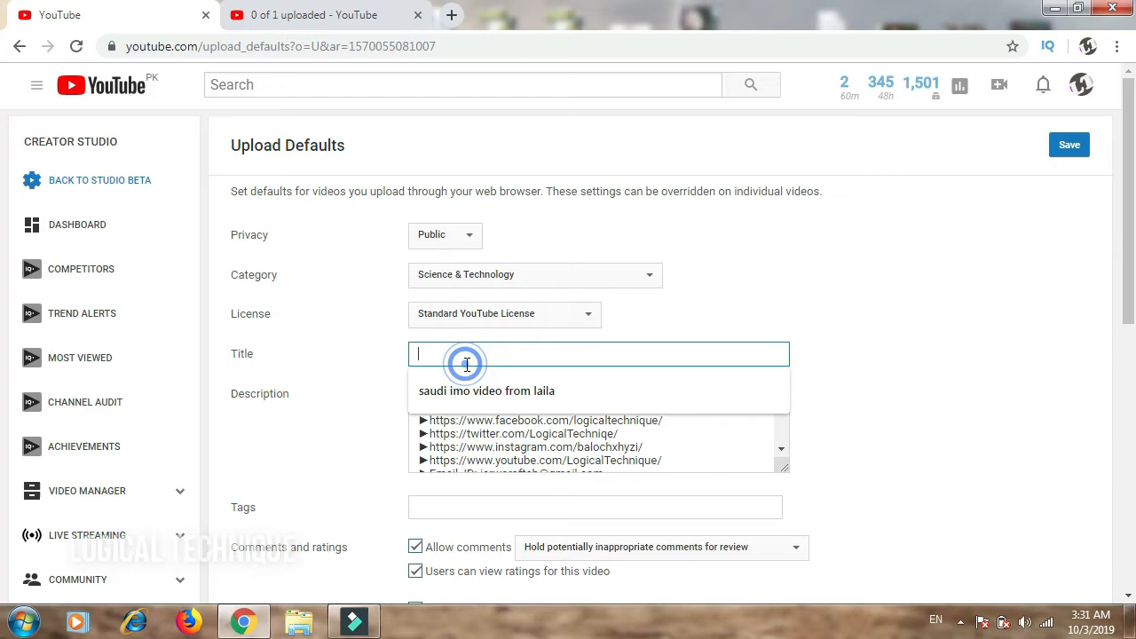
click(923, 355)
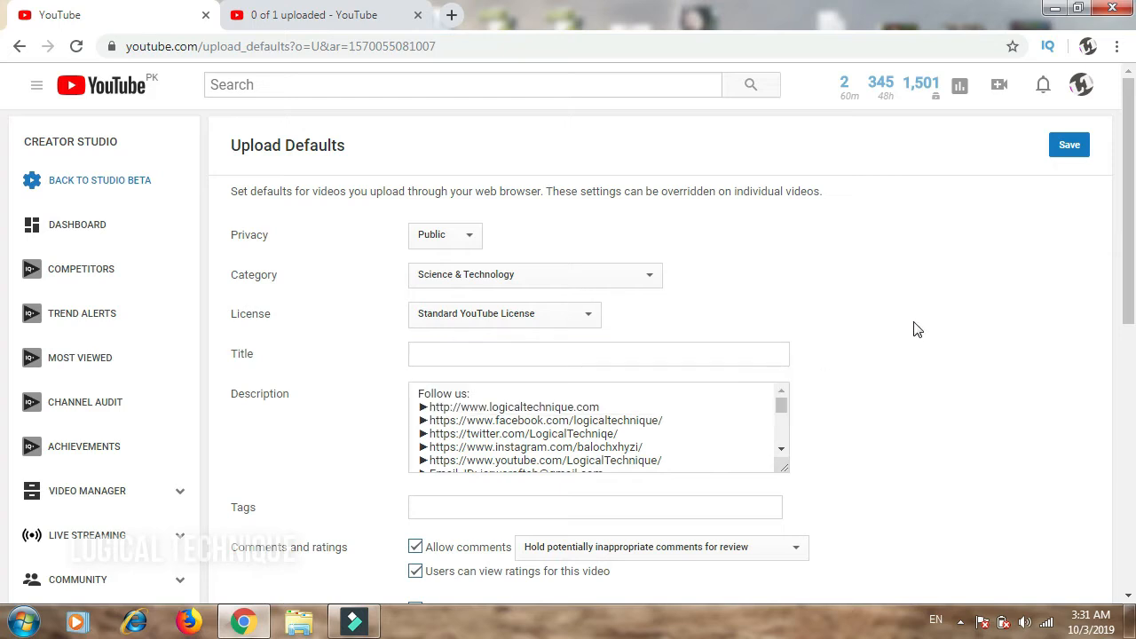
click(593, 417)
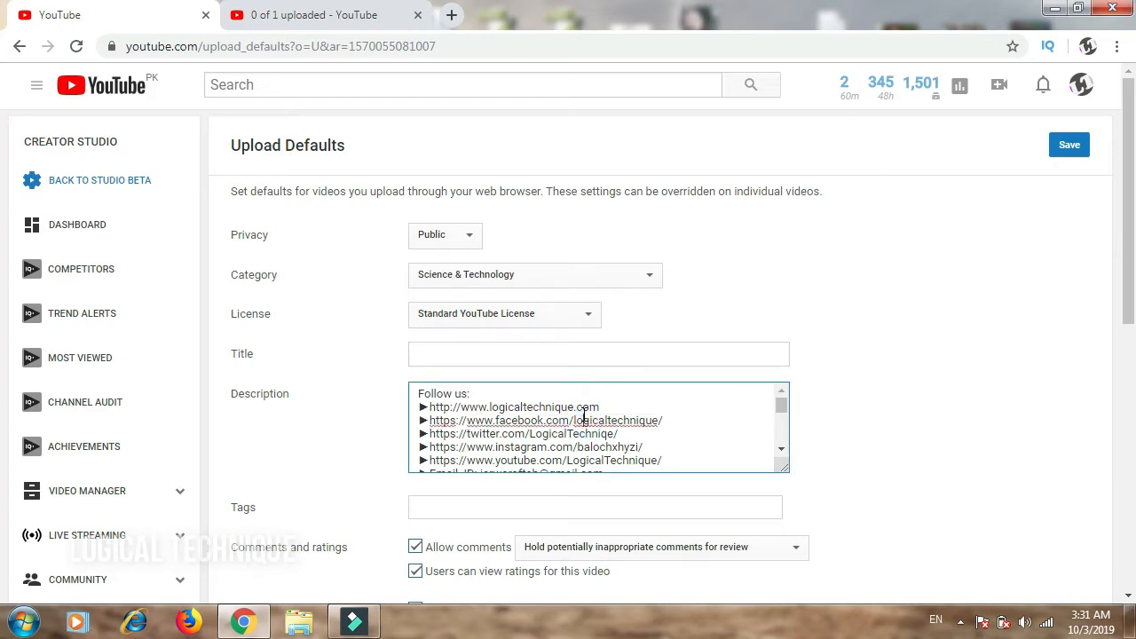
scroll(584, 415, down, 2)
scroll(578, 415, up, 2)
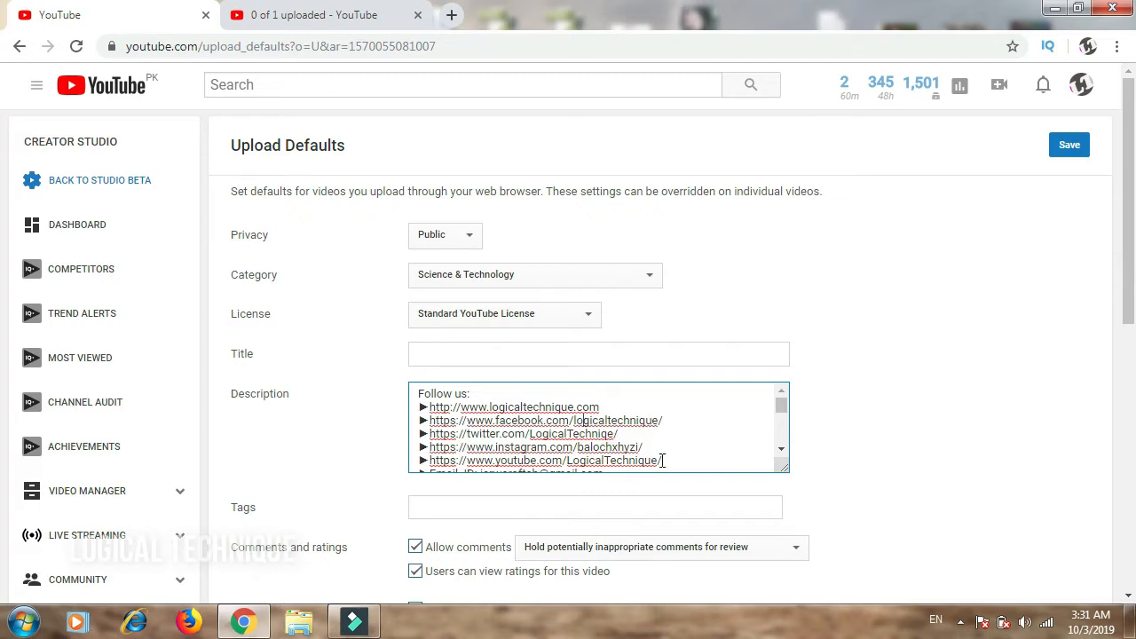
scroll(669, 461, down, 2)
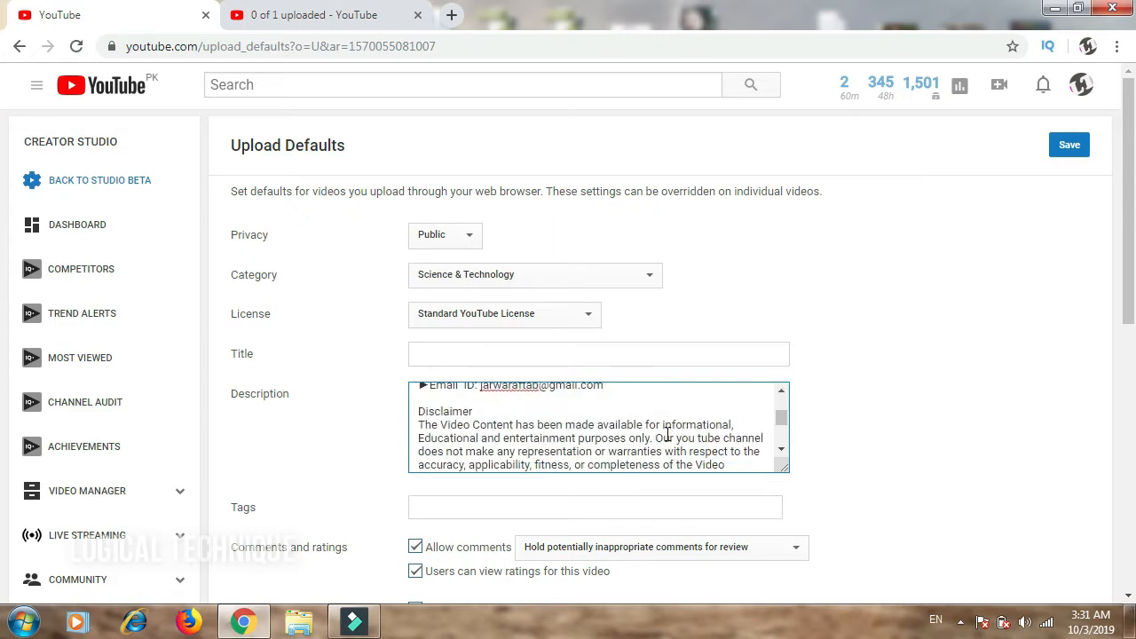
scroll(668, 434, down, 4)
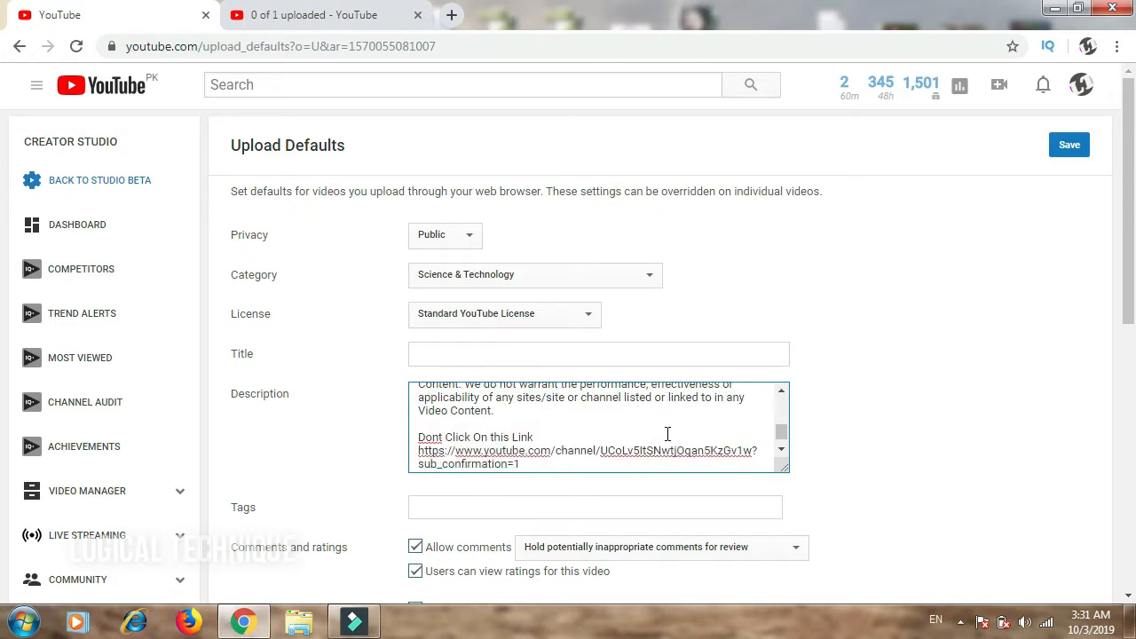
scroll(667, 434, up, 3)
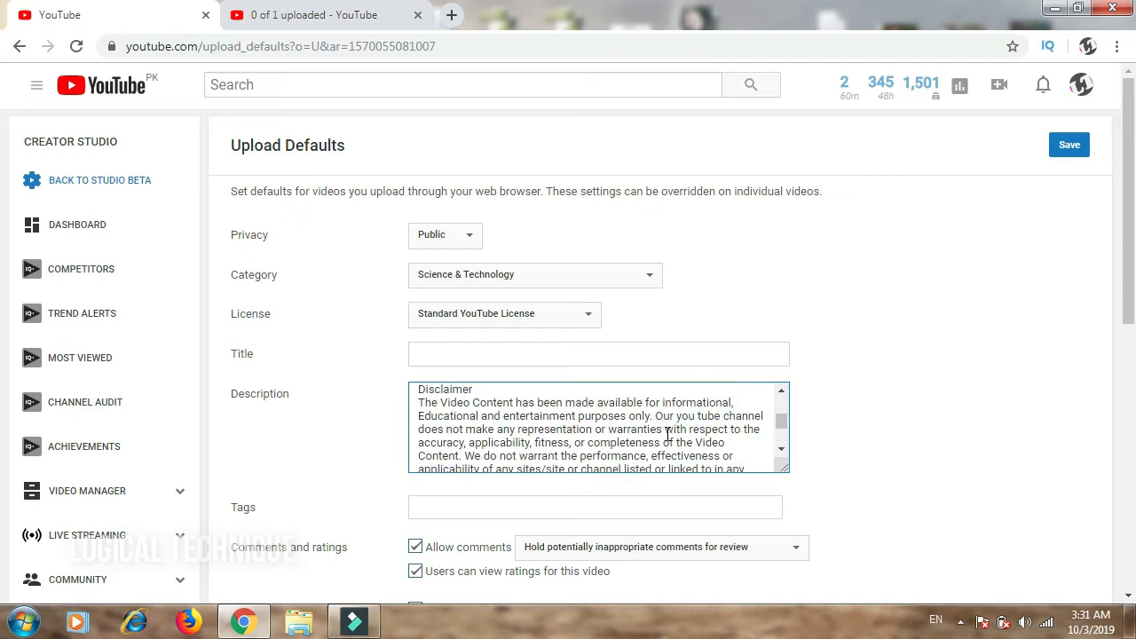
scroll(667, 434, down, 3)
scroll(947, 435, down, 3)
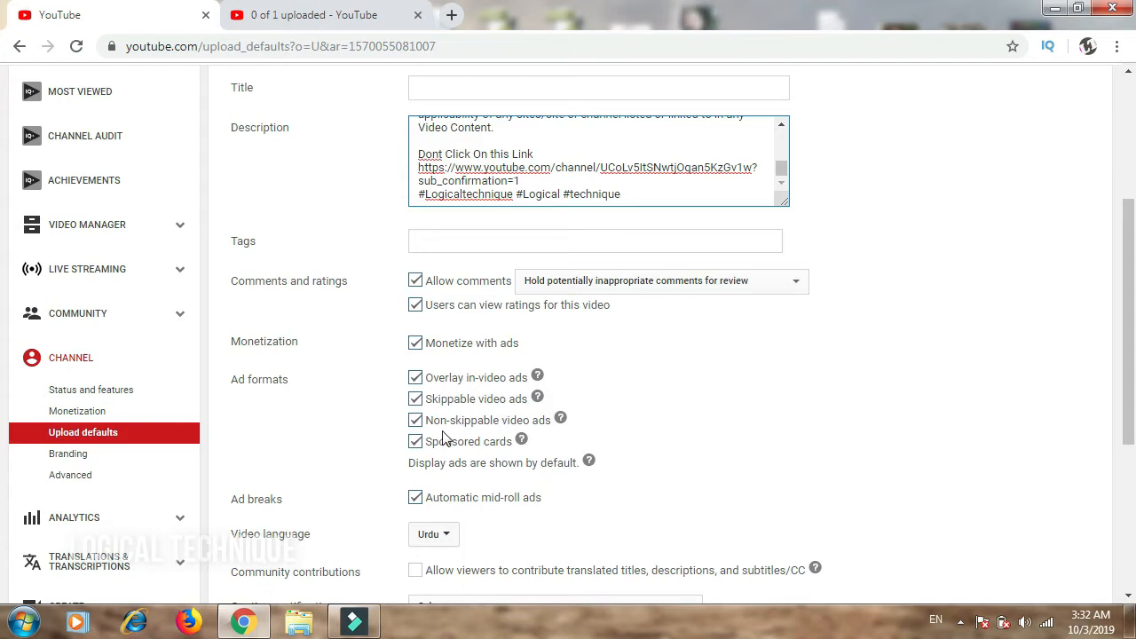
scroll(577, 527, down, 2)
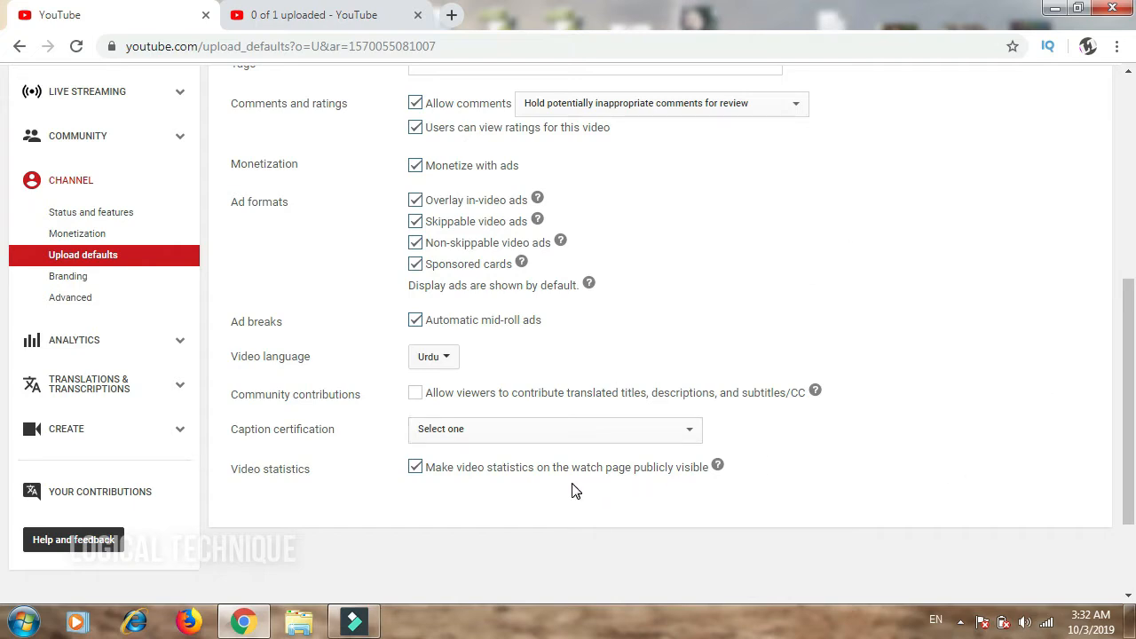
scroll(843, 433, up, 5)
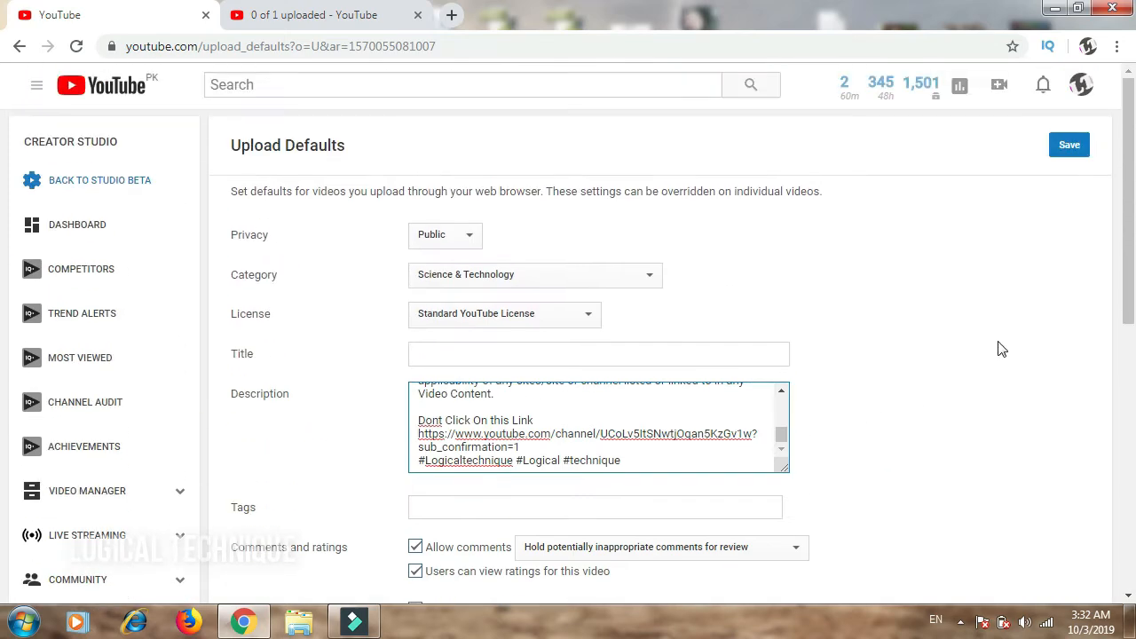
Step: Return to the video being uploaded and change its title to "How to Make HD Project in Adobe Premier"
click(368, 11)
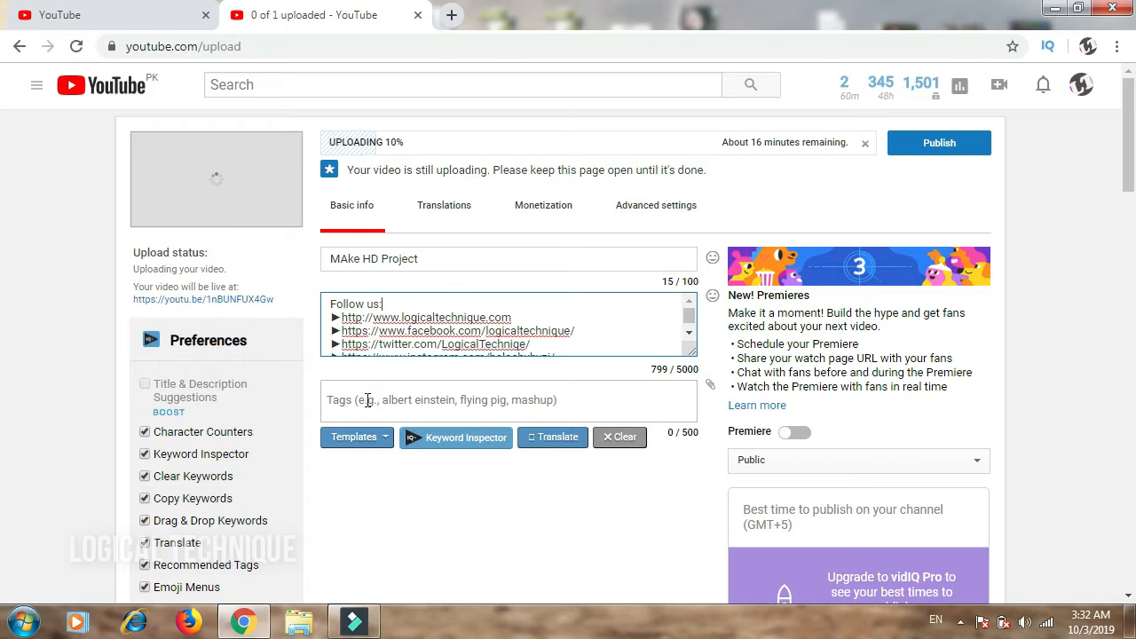
triple_click(432, 259)
click(1131, 621)
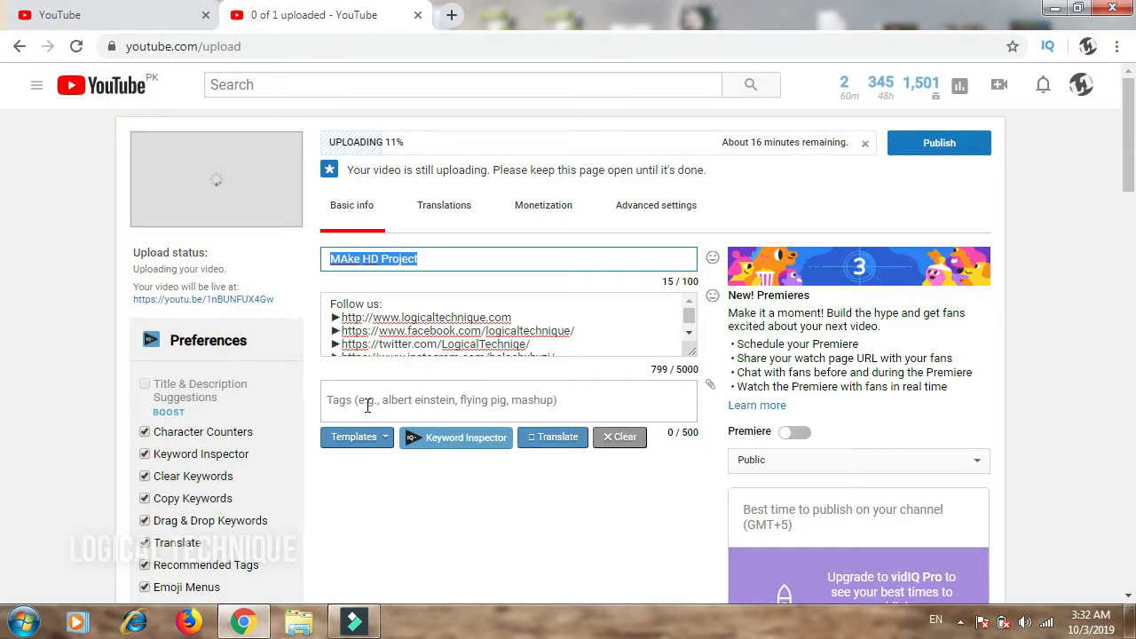
text(How )
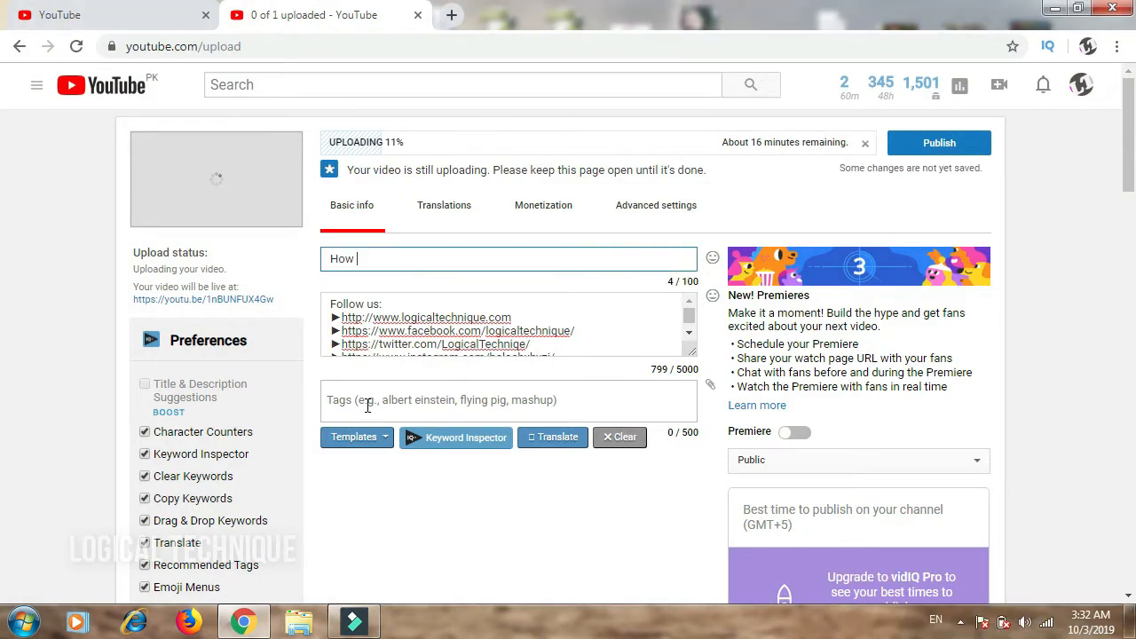
text(to)
text(Make HD Project in)
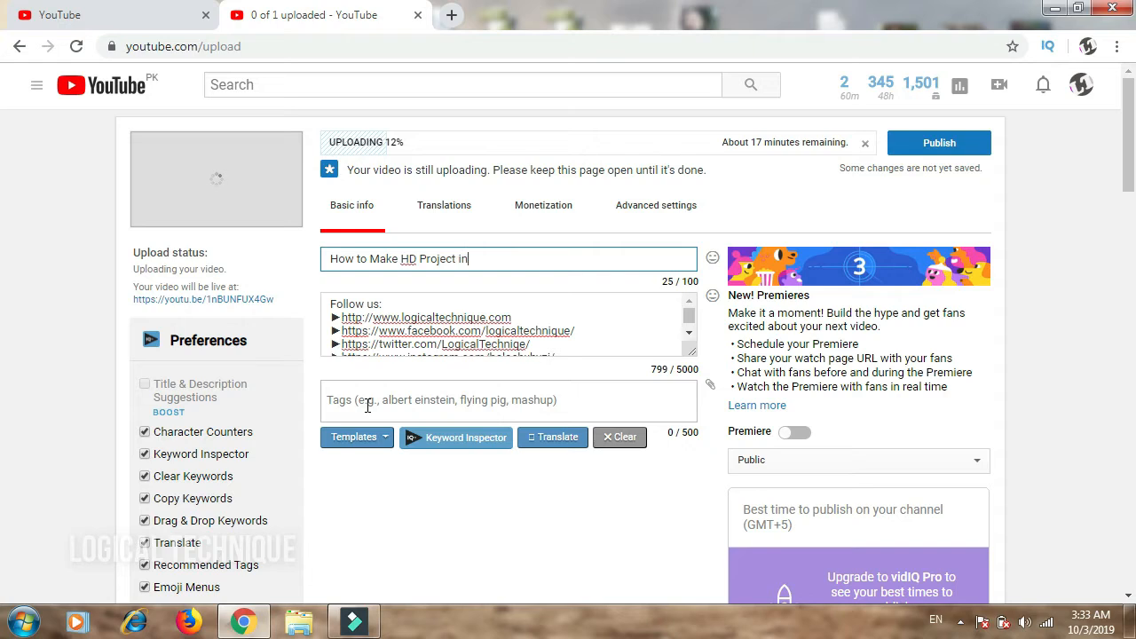
text(e Premier)
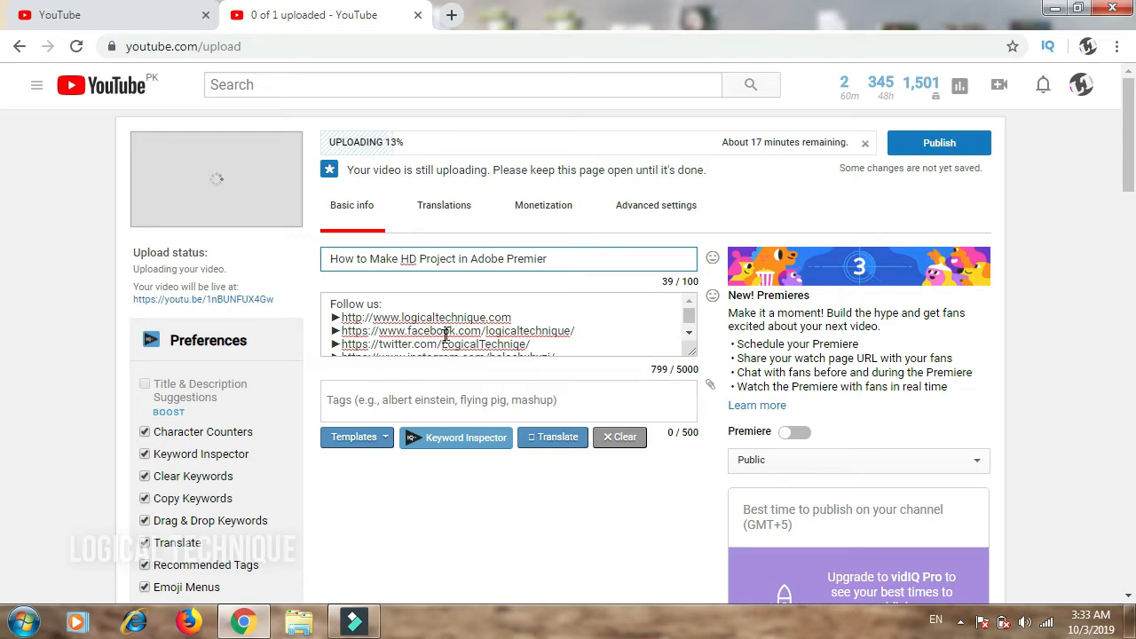
Step: Copy the video's full title and open youtube.com in a new browser tab
key(ctrl+a)
key(ctrl+c)
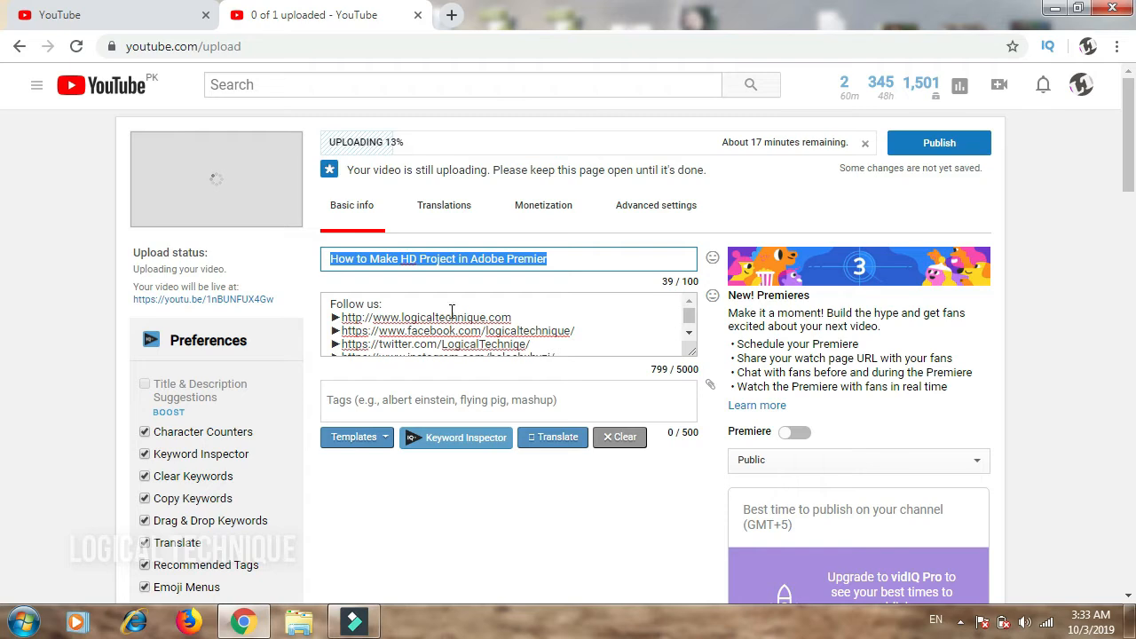
click(451, 15)
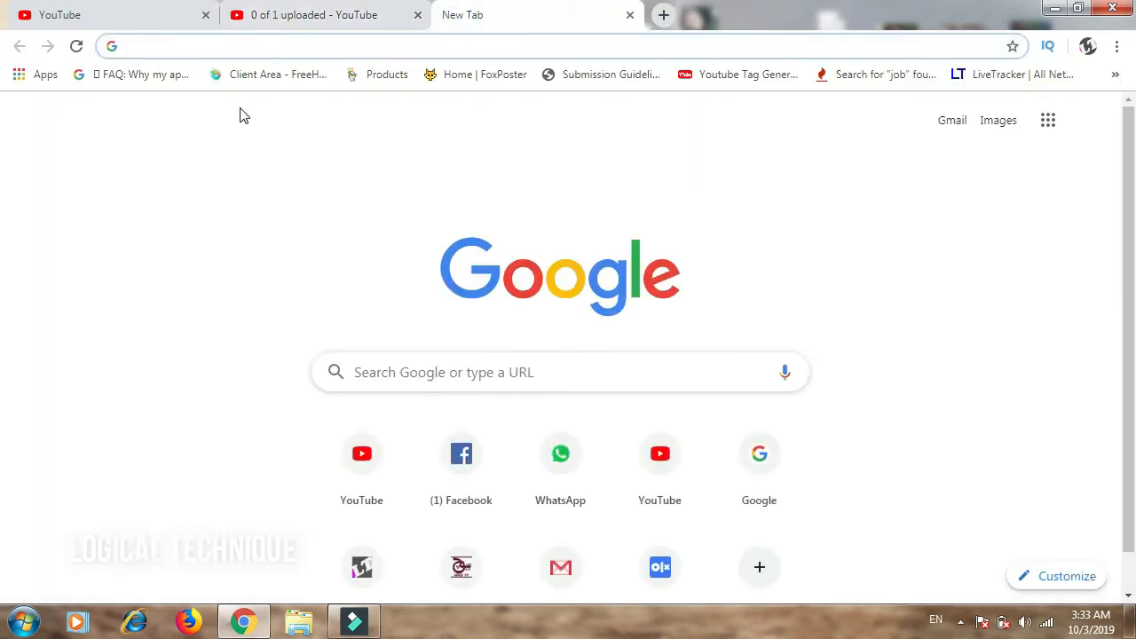
text(w)
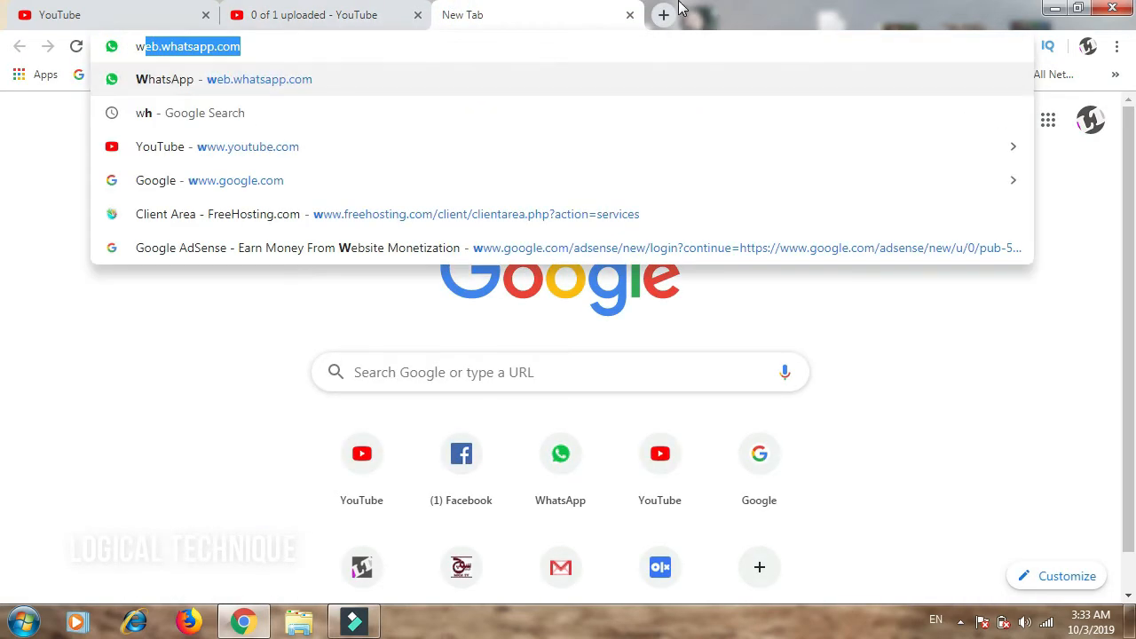
key(BackSpace)
key(BackSpace)
text(youtube)
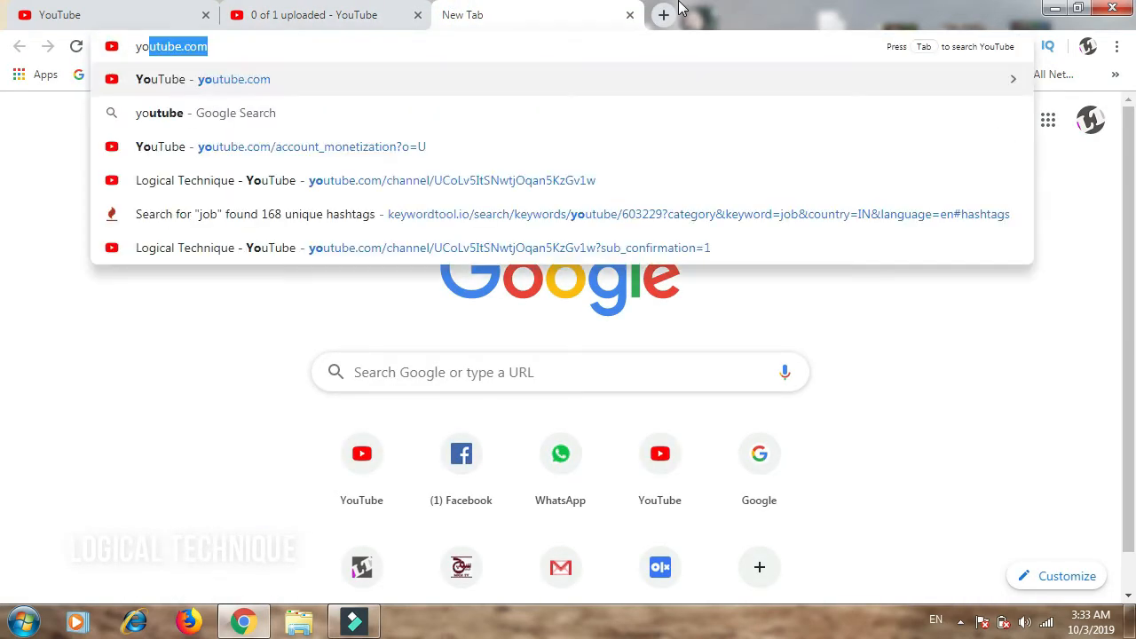
key(Return)
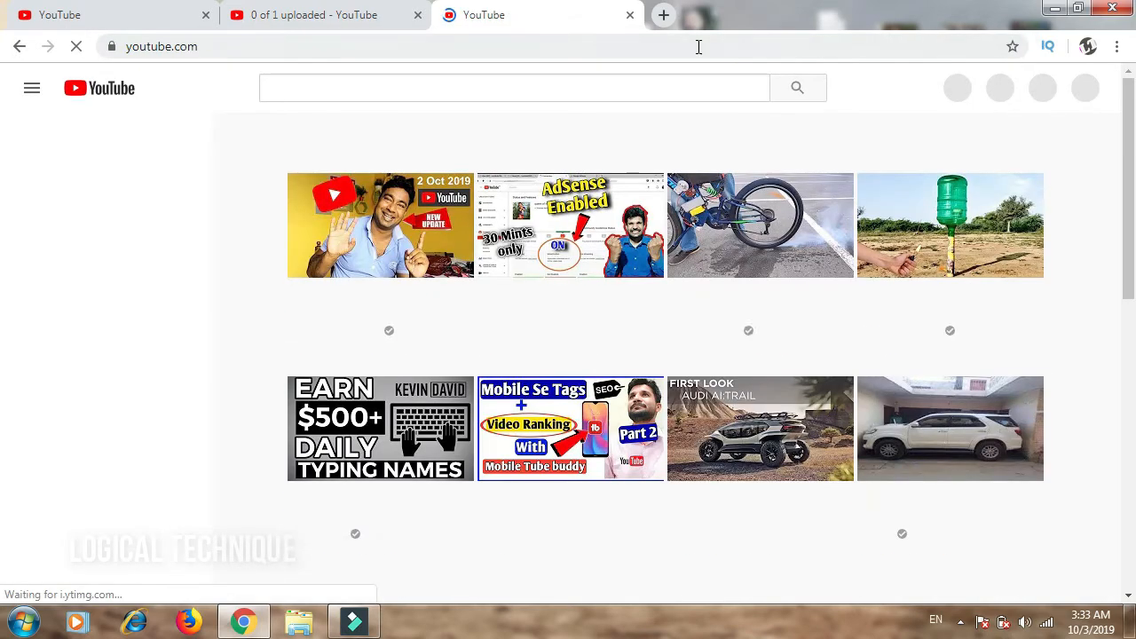
Step: Search YouTube for the copied title "How to Make HD Project in Adobe Premier"
click(465, 94)
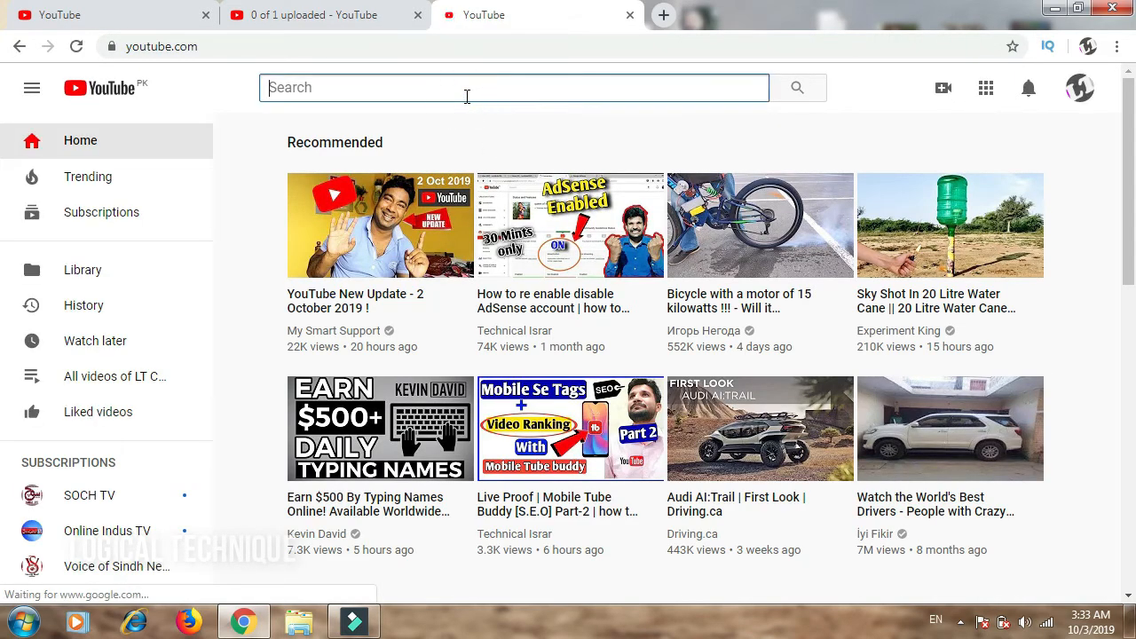
key(ctrl+v)
key(Return)
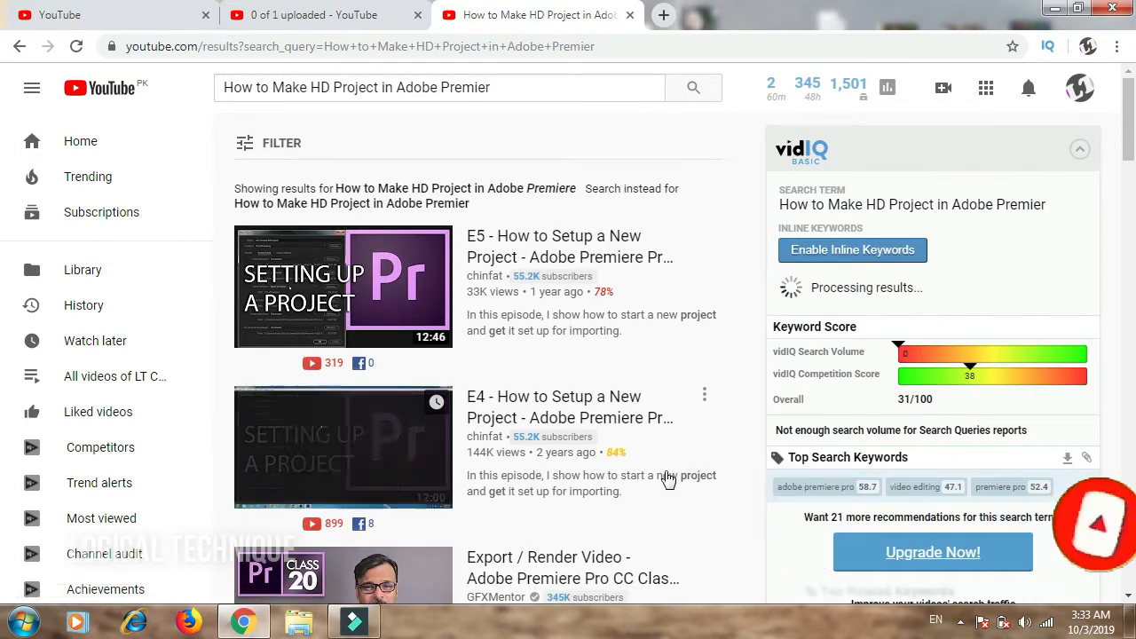
Step: Examine the competing videos in the search results along with the vidIQ keyword score and top search keywords
scroll(667, 477, down, 1)
scroll(643, 486, down, 1)
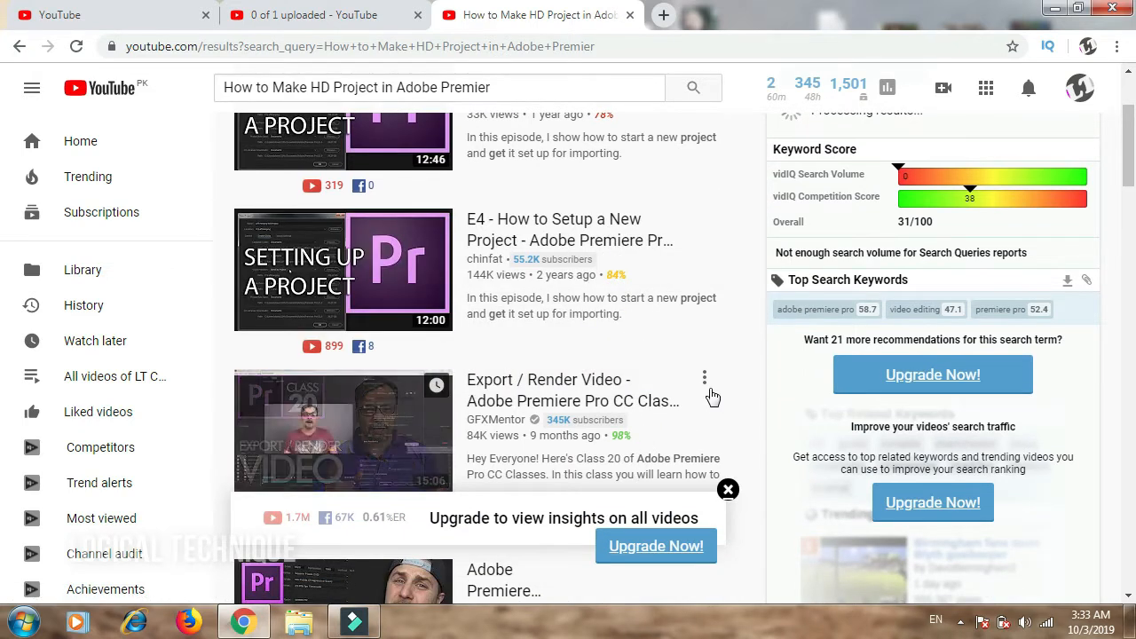
scroll(713, 396, down, 2)
scroll(712, 396, up, 2)
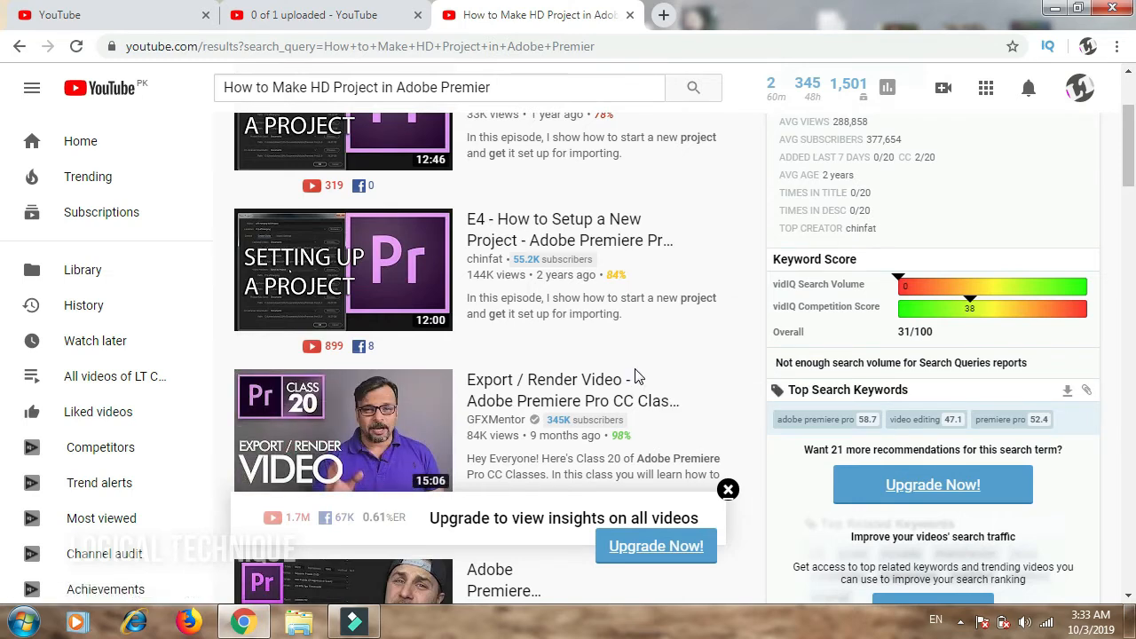
scroll(635, 377, up, 2)
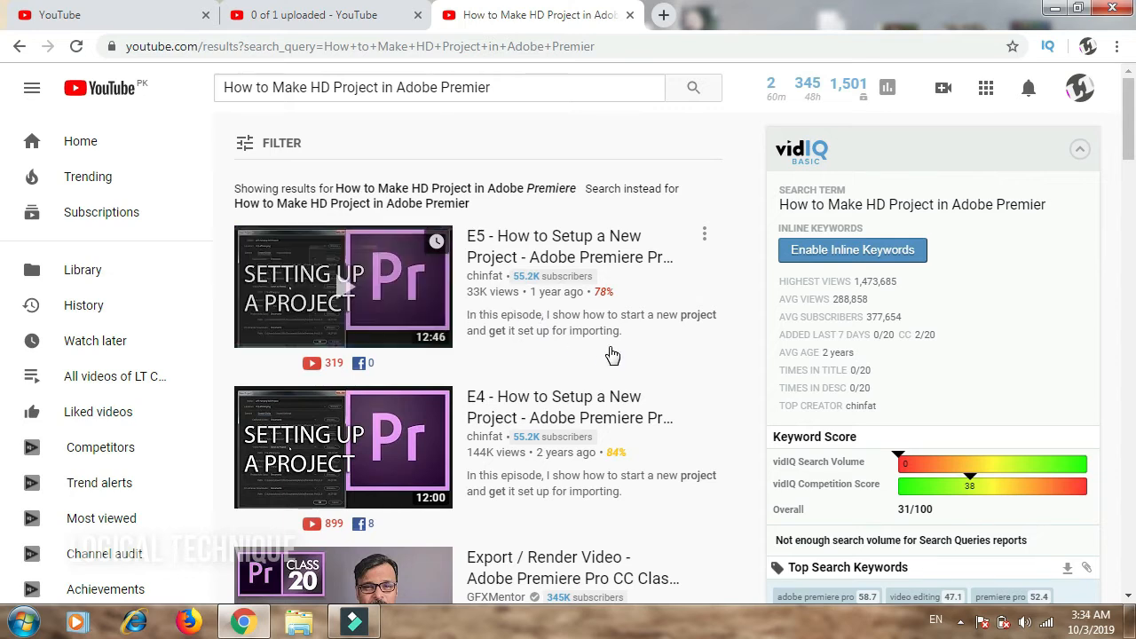
scroll(624, 347, down, 5)
mouse_move(669, 433)
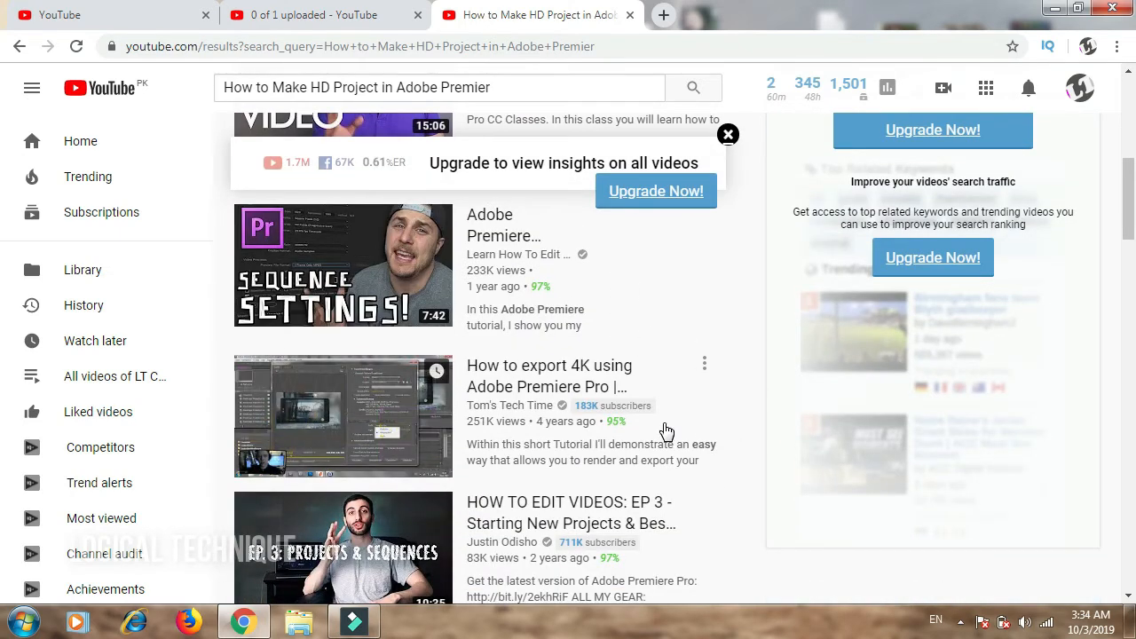
Step: Open the E4 and E5 "How to Setup a New Project" results and the "Export / Render Video" result in new browser tabs
scroll(667, 431, up, 5)
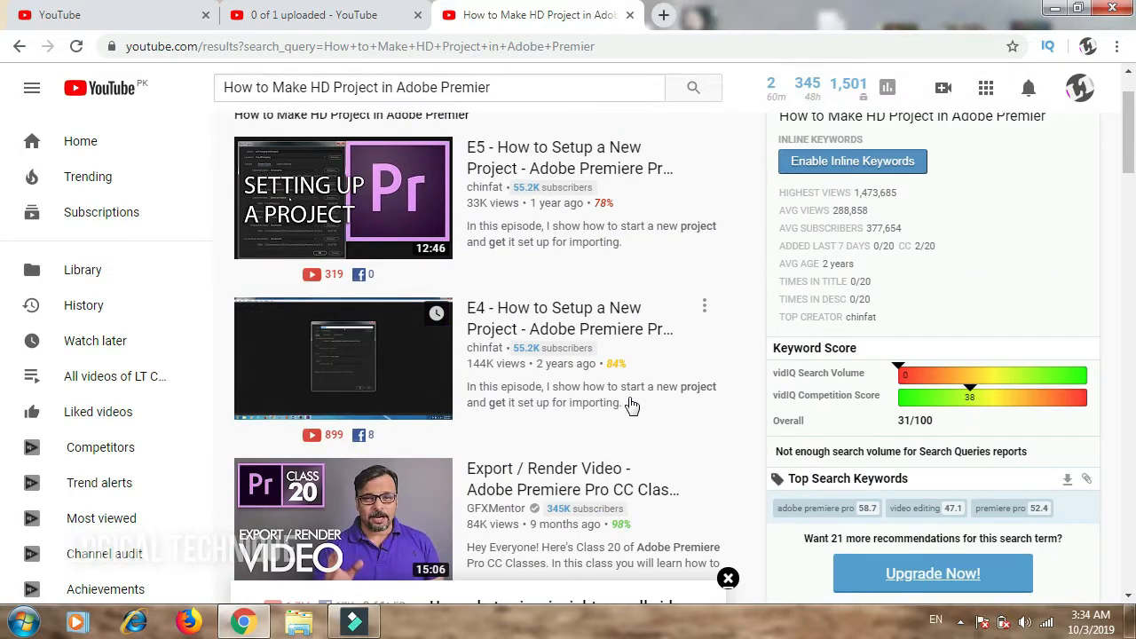
right_click(579, 321)
click(600, 326)
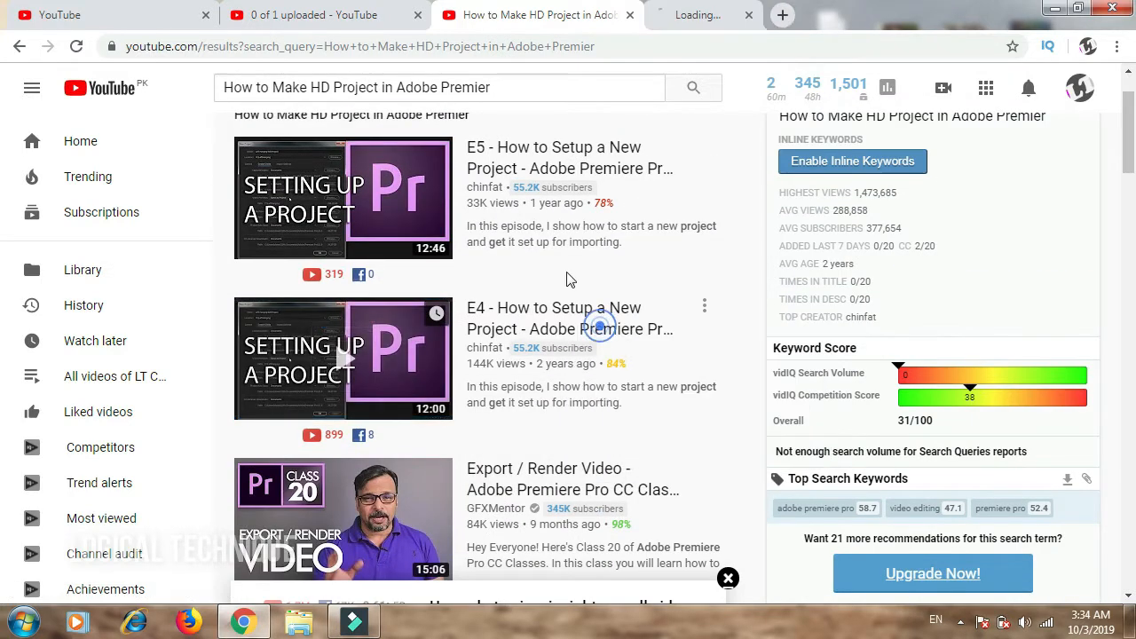
right_click(541, 158)
click(588, 164)
scroll(578, 249, down, 3)
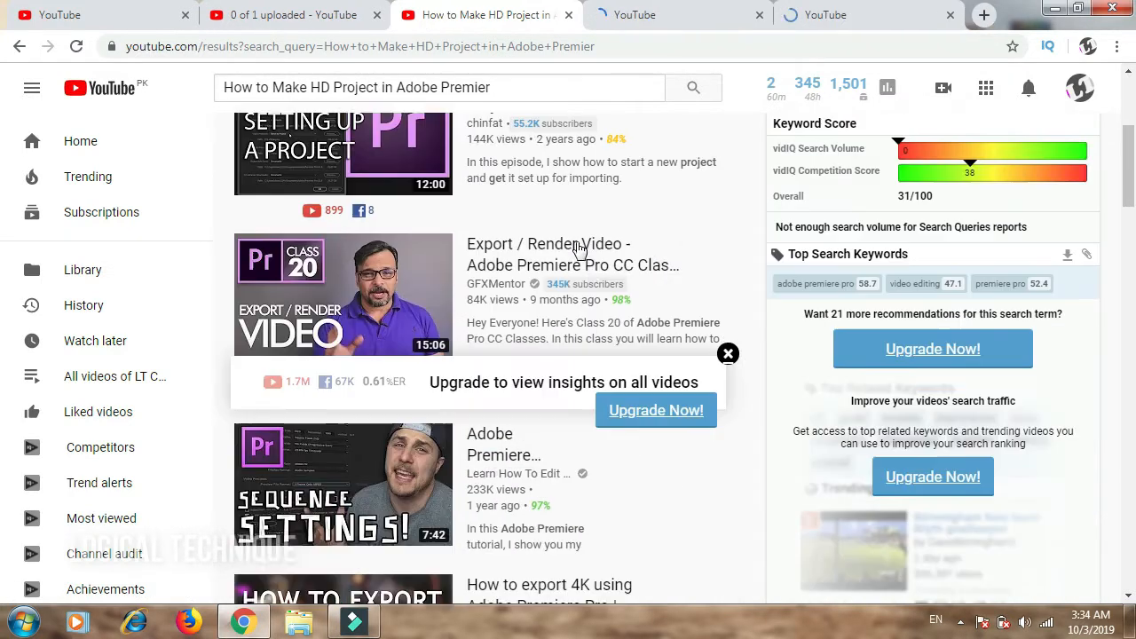
mouse_move(612, 233)
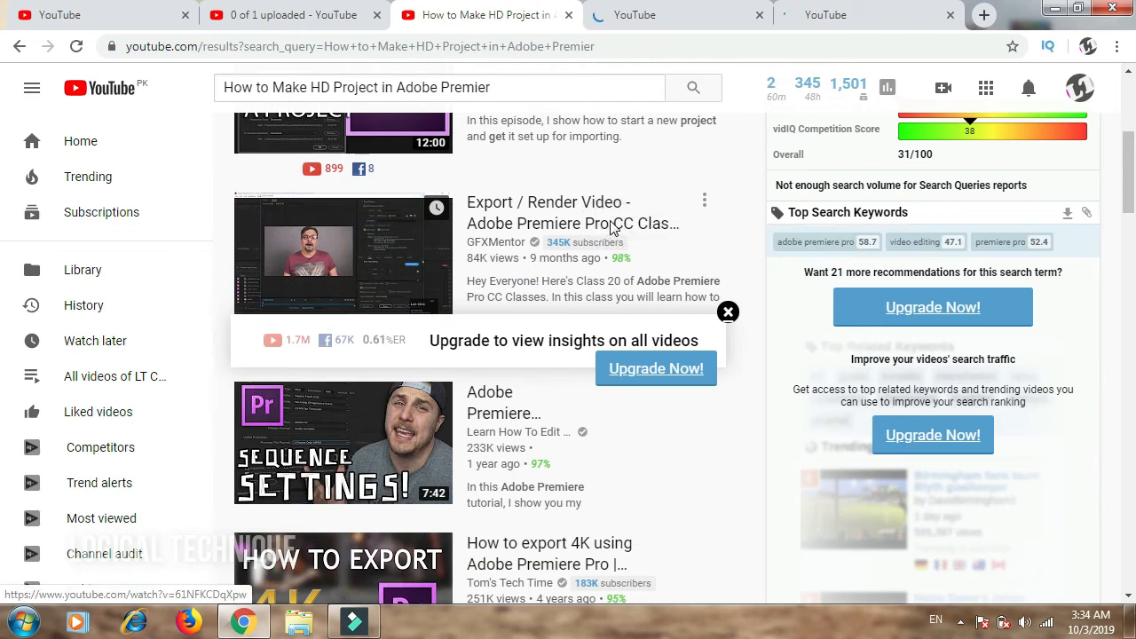
right_click(609, 229)
click(627, 235)
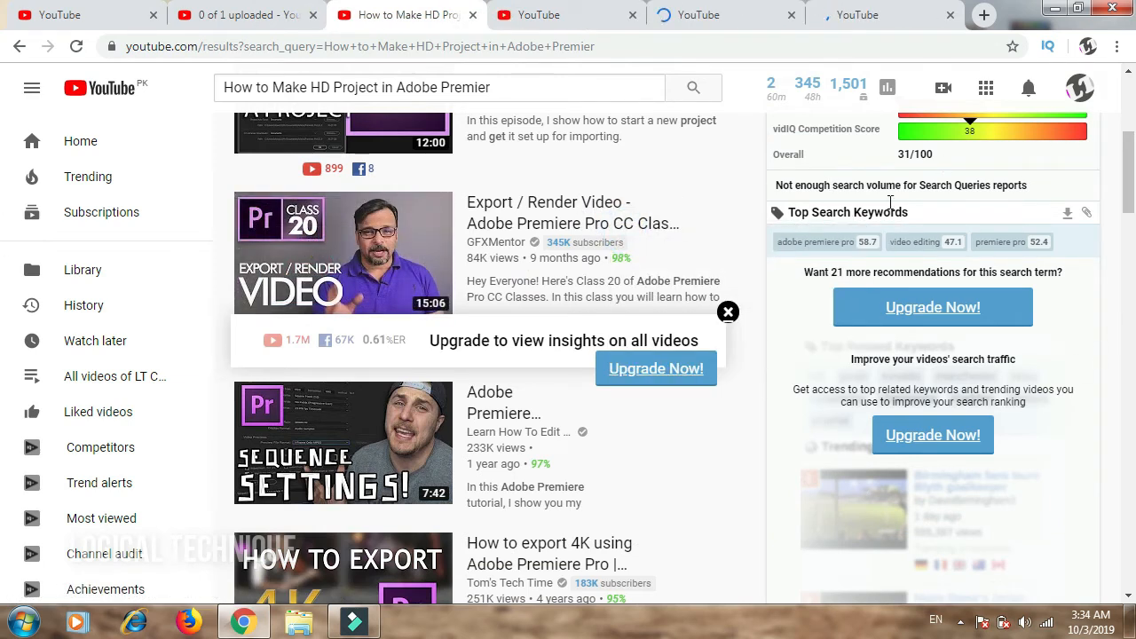
scroll(1003, 424, down, 5)
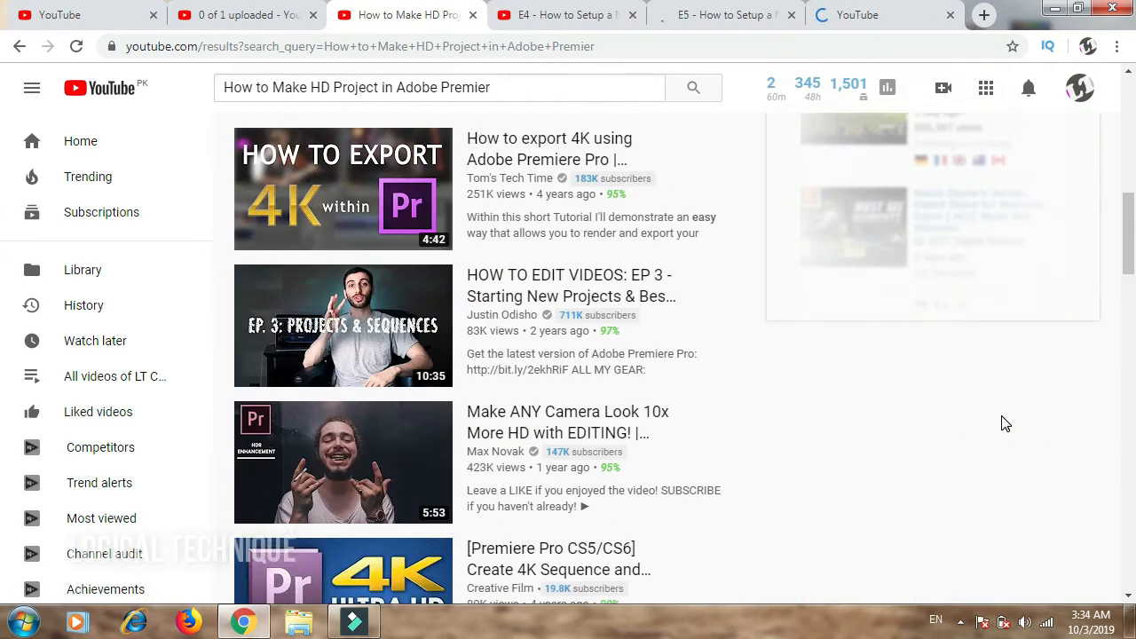
scroll(1003, 423, down, 4)
Step: Examine the vidIQ statistics and video tags of the E4 "How to Setup a New Project" video and pause its playback
click(550, 16)
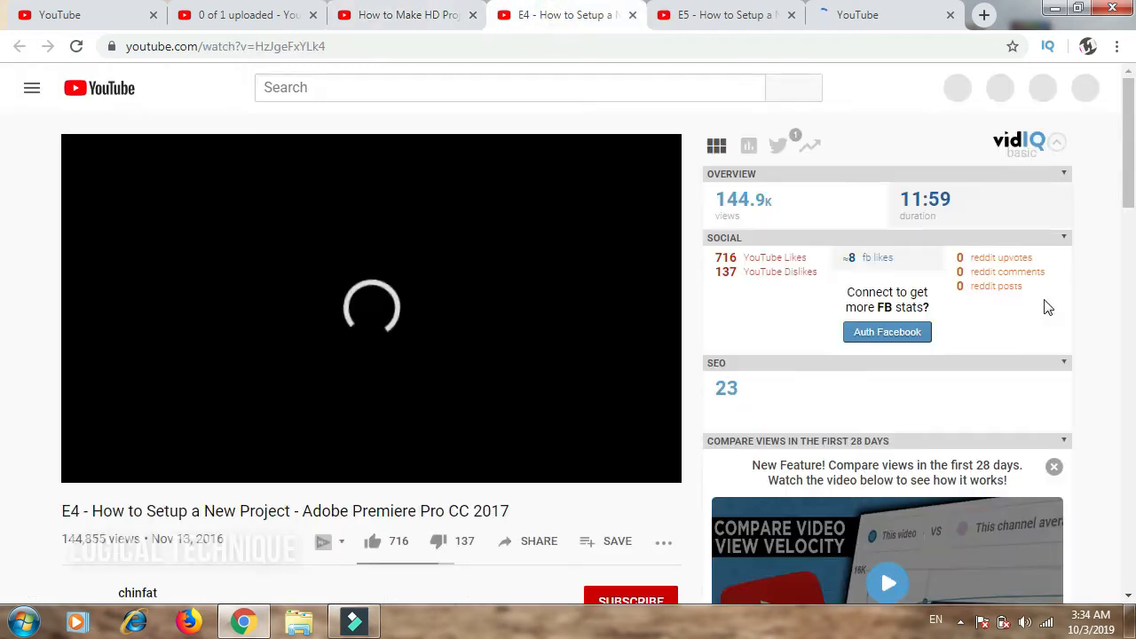
scroll(603, 263, down, 5)
scroll(996, 313, down, 4)
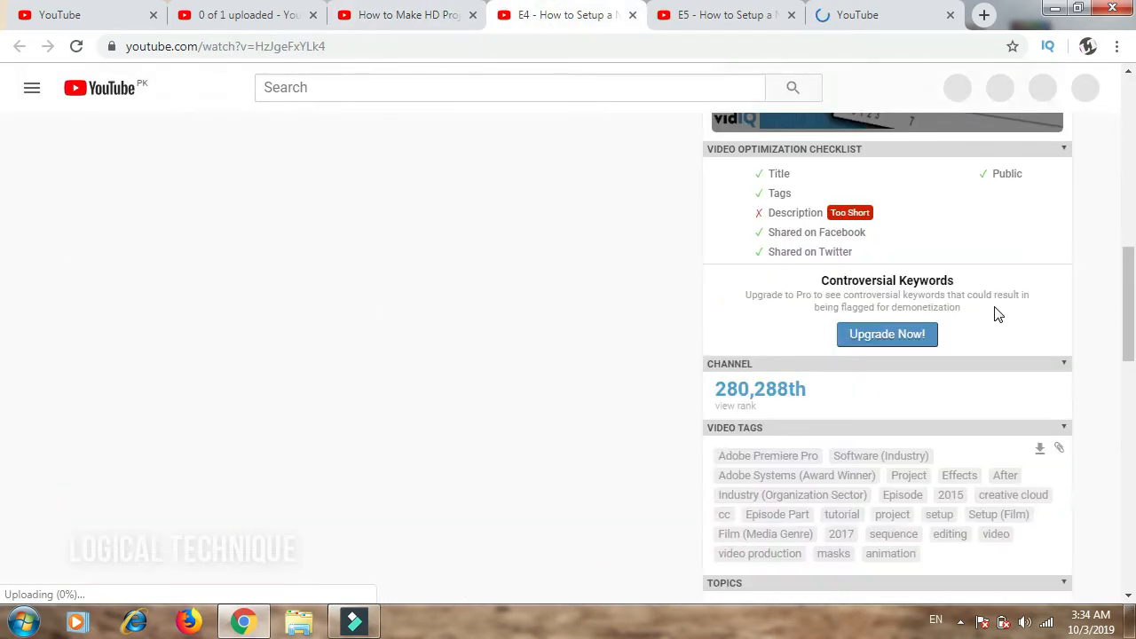
scroll(998, 310, down, 2)
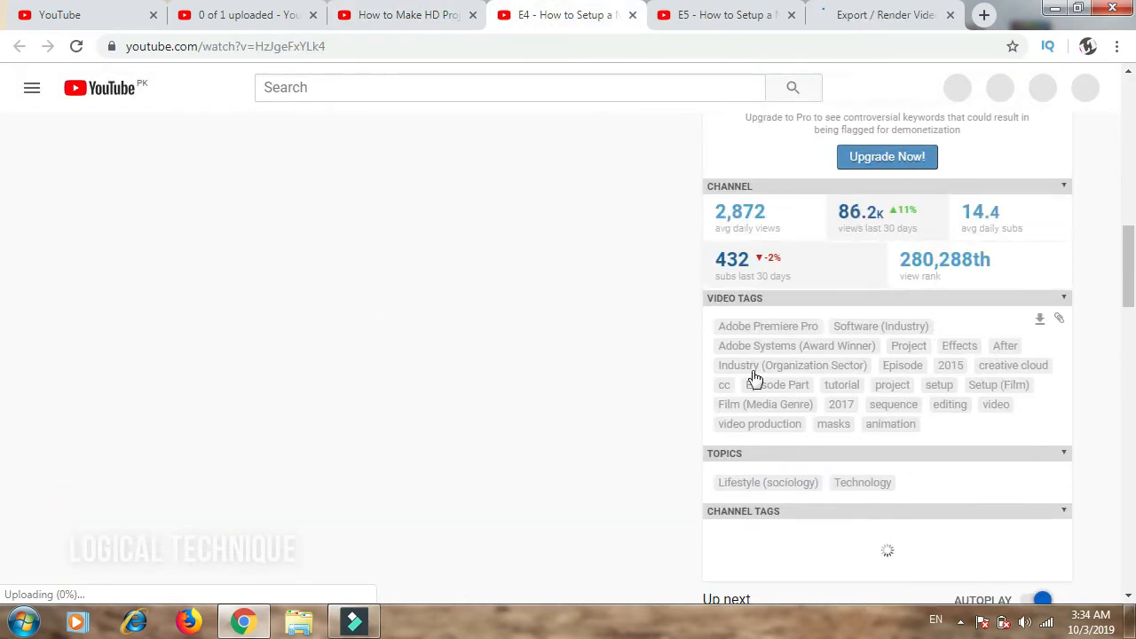
scroll(932, 393, up, 1)
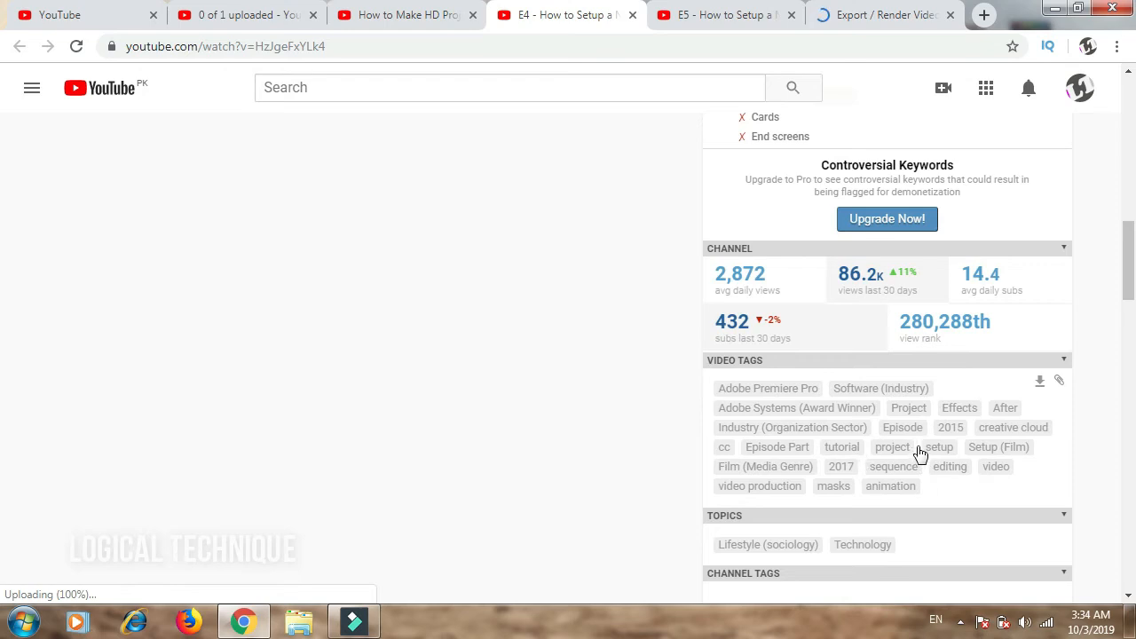
scroll(905, 435, up, 1)
scroll(393, 378, up, 7)
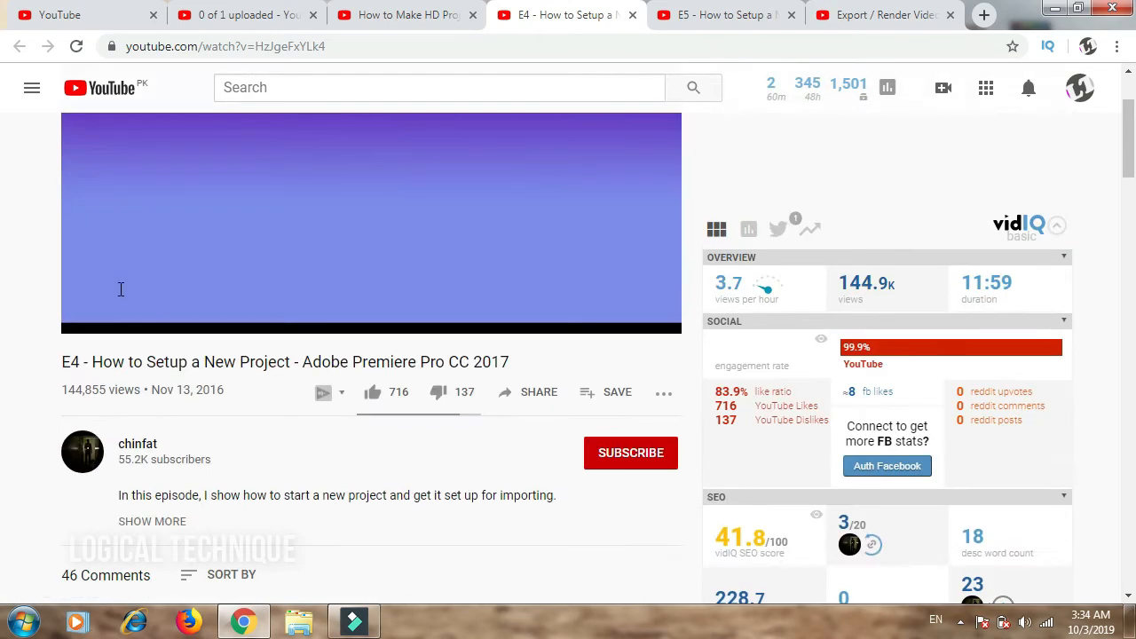
scroll(256, 183, up, 1)
click(257, 186)
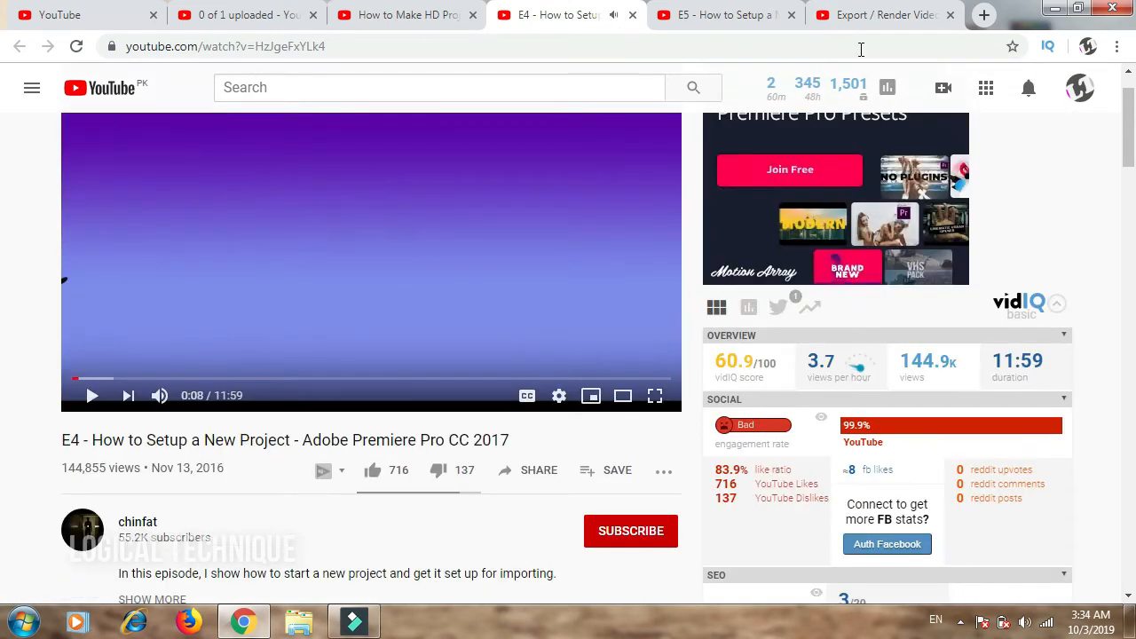
Step: Check the vidIQ data of the E5 "How to Setup a New Project" video and close its tab
click(744, 10)
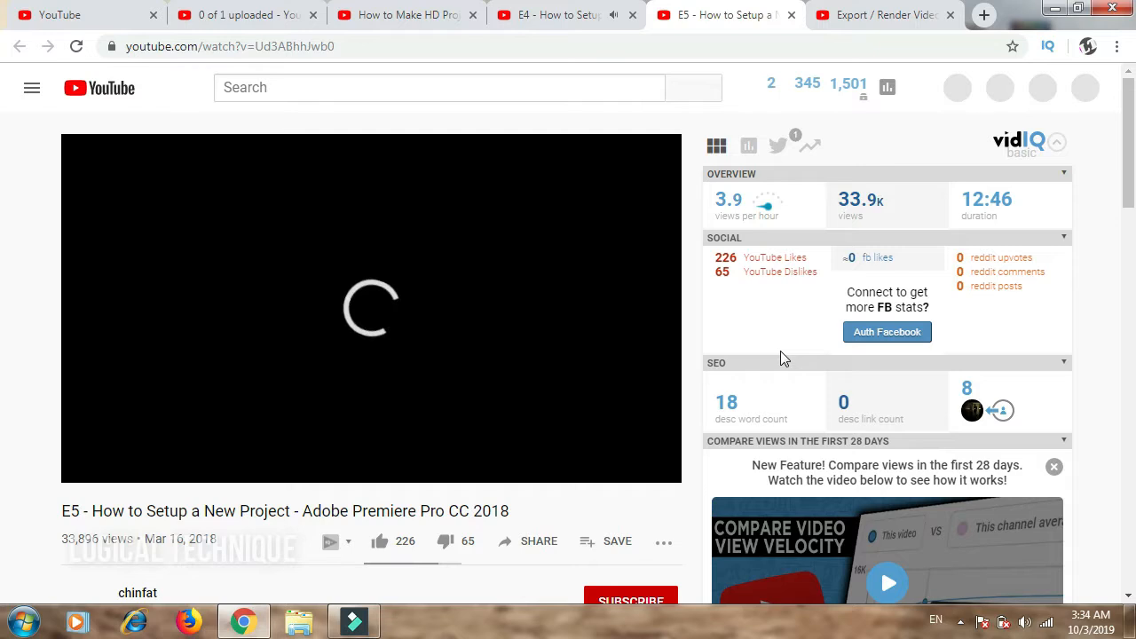
scroll(600, 341, down, 5)
scroll(600, 341, down, 3)
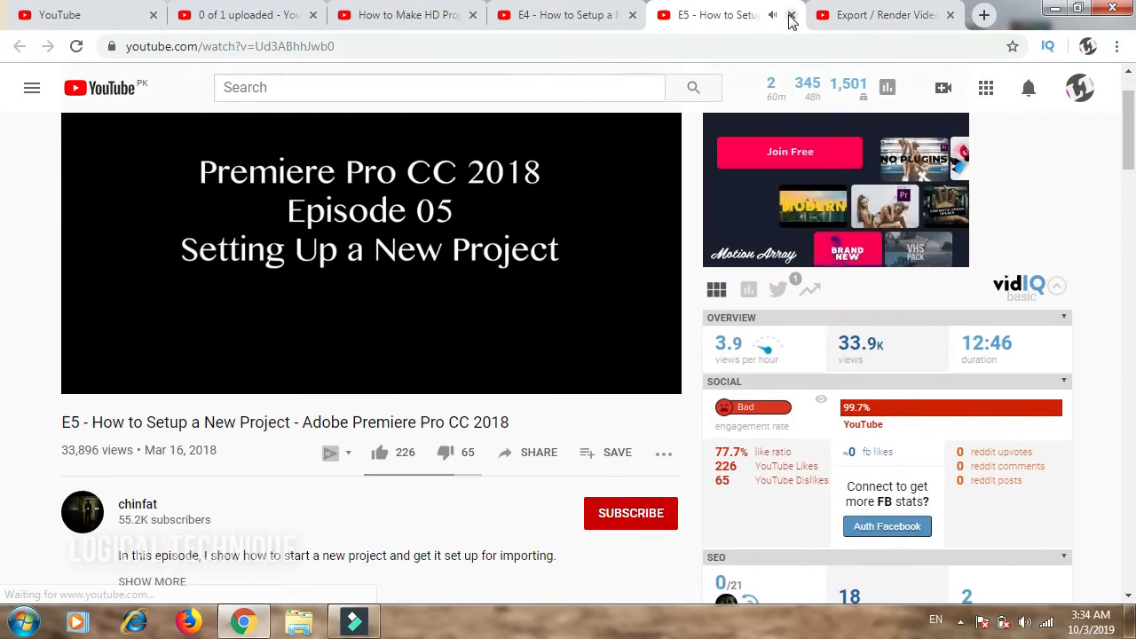
click(790, 15)
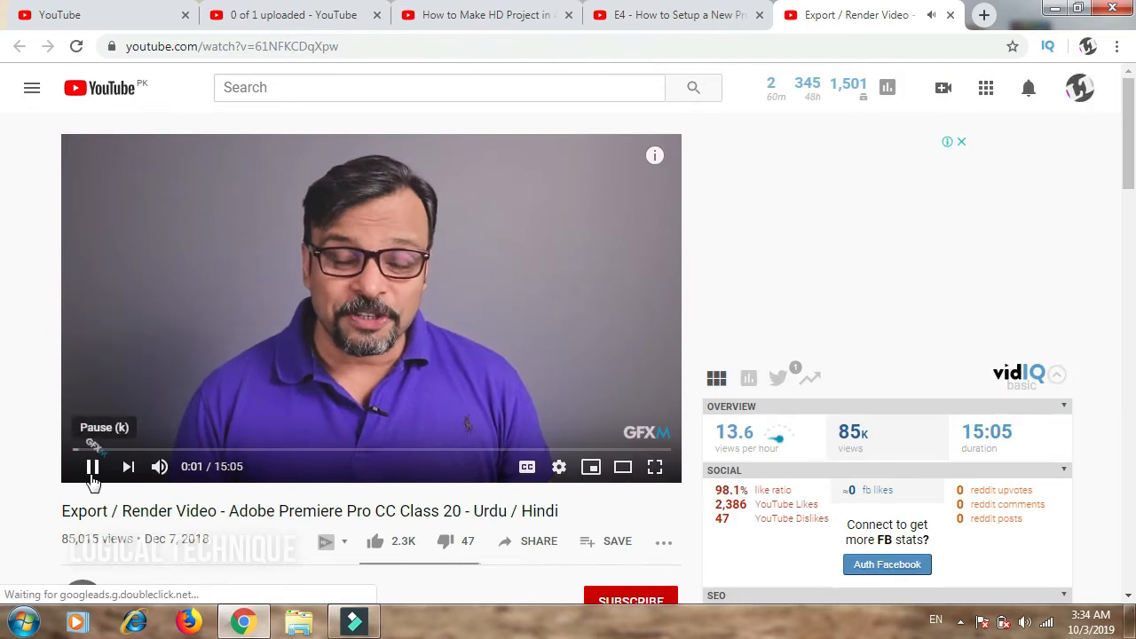
Step: Pause the "Export / Render Video - Adobe Premiere Pro CC Class 20" video and copy all its video tags
click(91, 476)
scroll(692, 473, down, 5)
scroll(627, 438, down, 9)
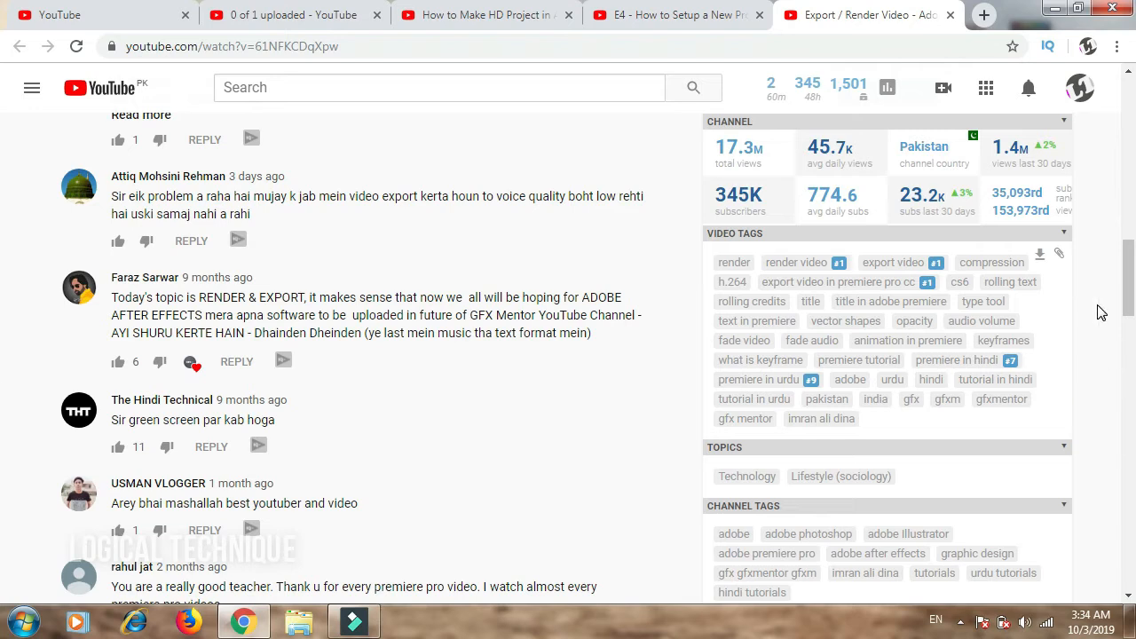
click(1058, 255)
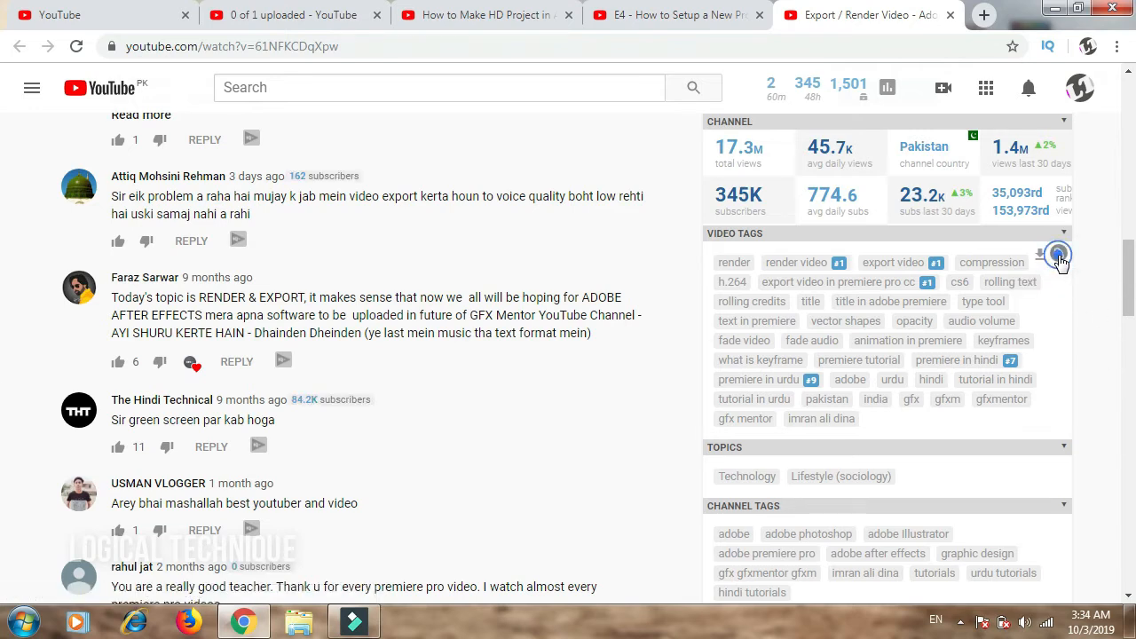
Step: Return to the video being uploaded, paste the copied keywords as its tags and review them against the character limit
click(280, 15)
click(388, 400)
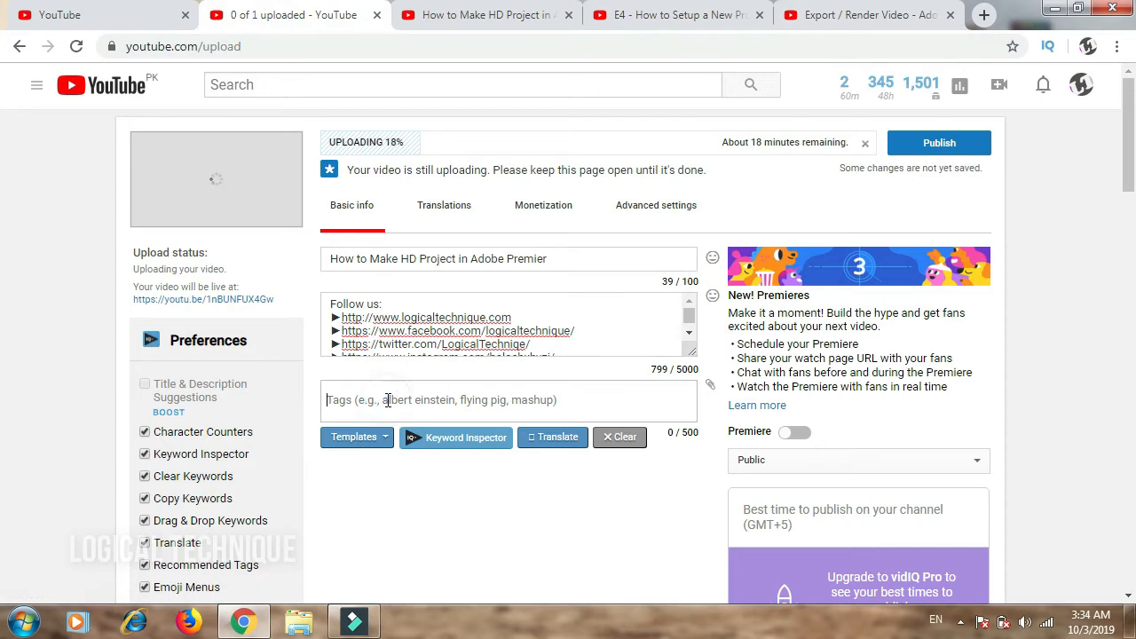
key(ctrl+v)
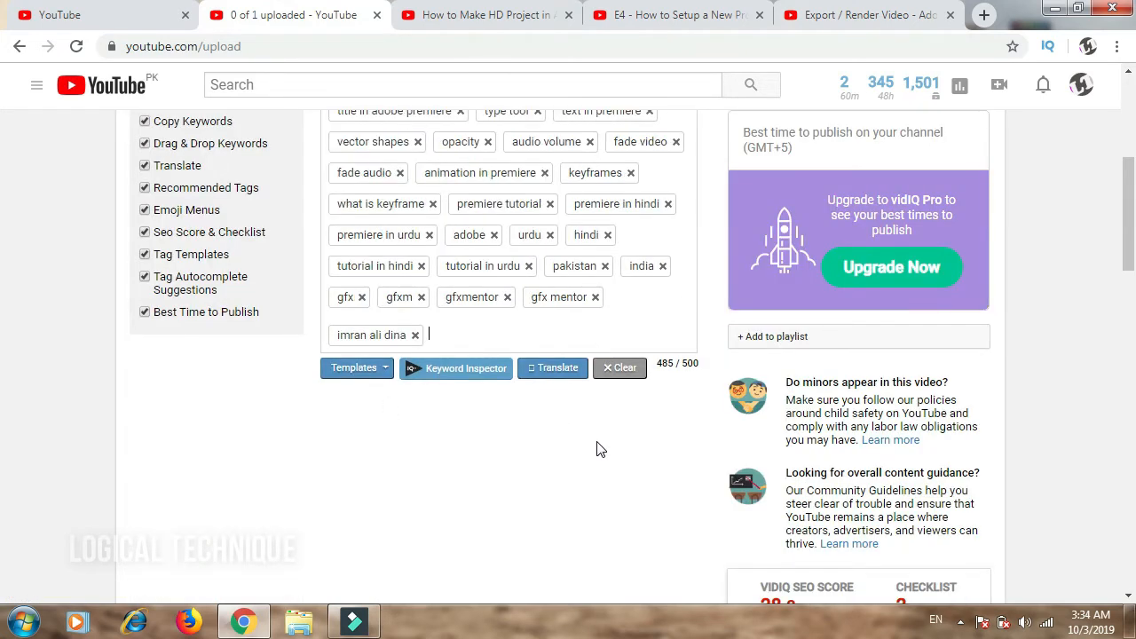
scroll(599, 444, up, 3)
scroll(598, 439, down, 3)
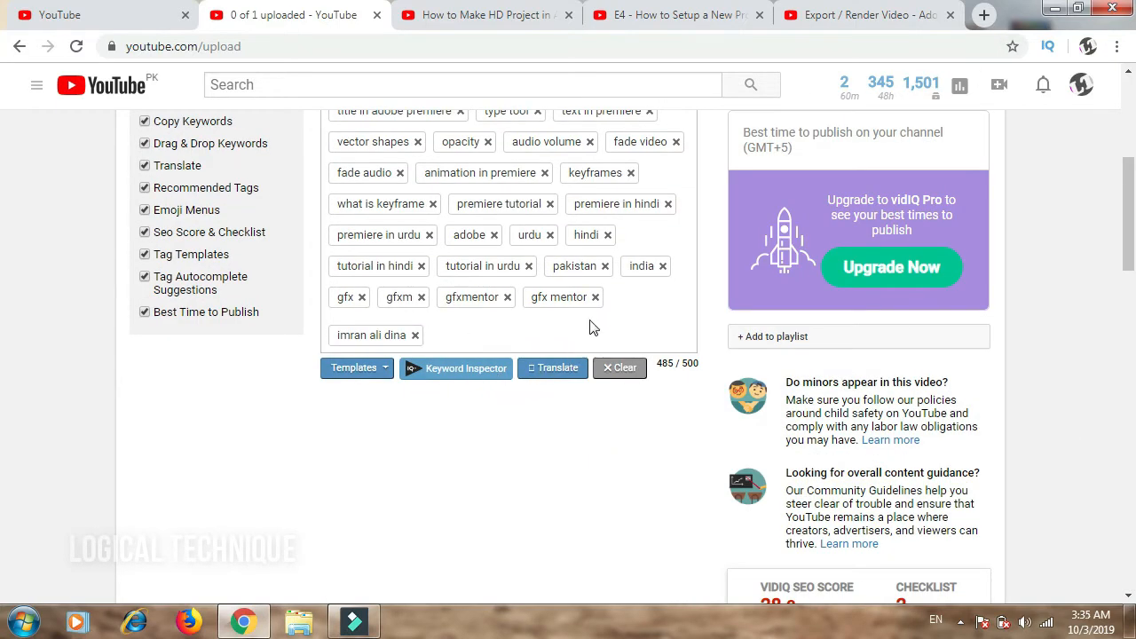
scroll(593, 324, up, 1)
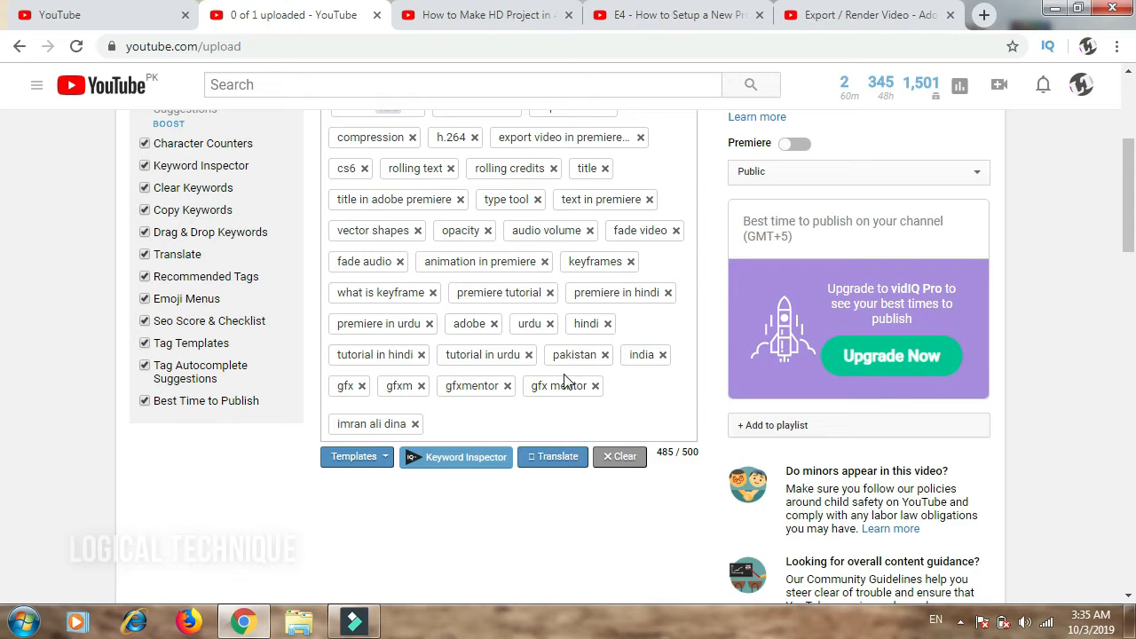
scroll(564, 380, up, 3)
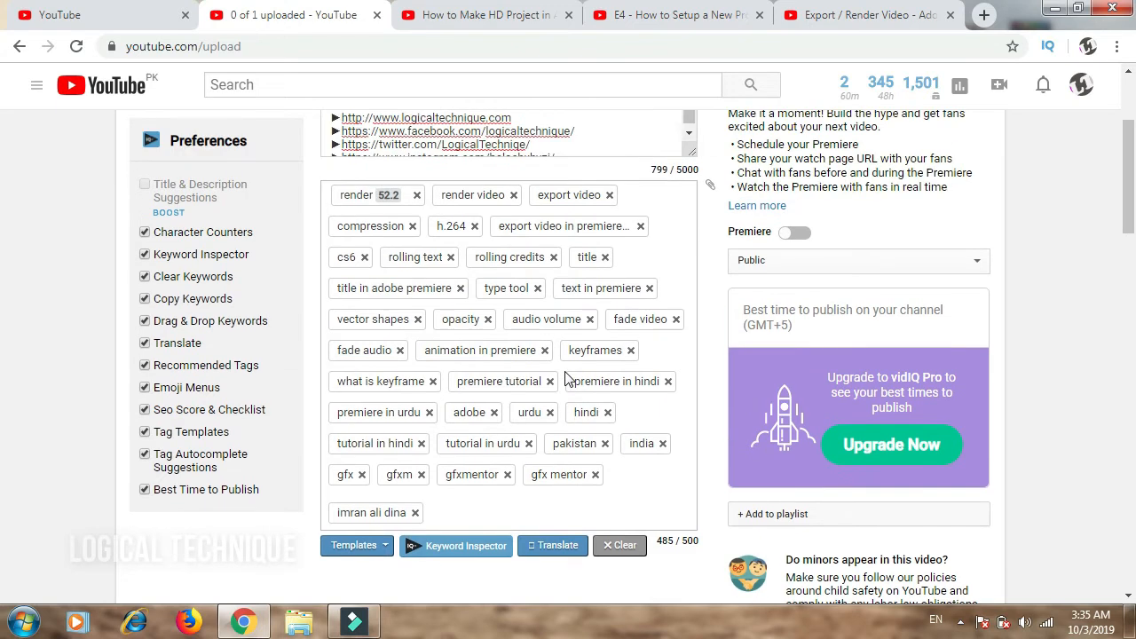
scroll(796, 409, down, 2)
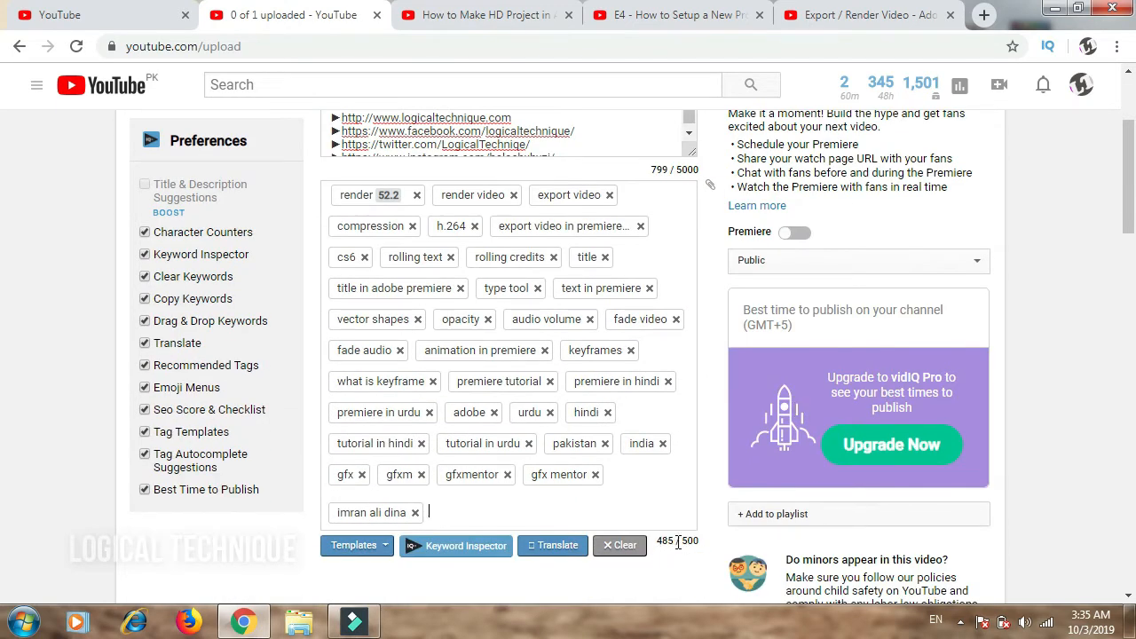
scroll(677, 541, up, 2)
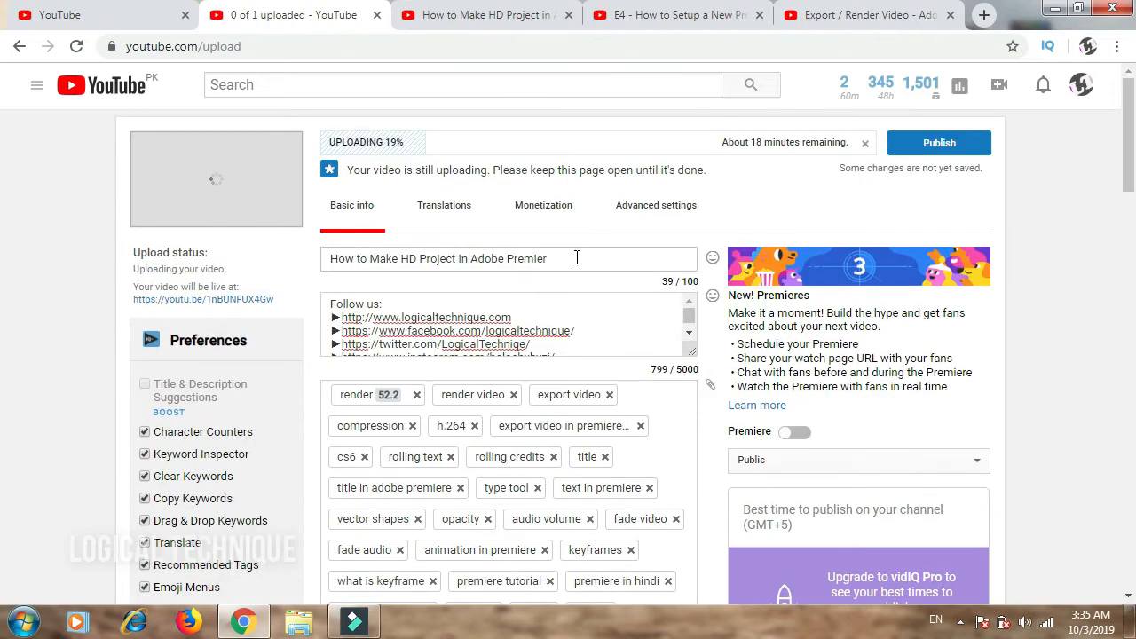
Step: Compare the competing videos' titles and copy "How to Setup a New Project - Adobe Premiere" from the E4 video's title
click(812, 12)
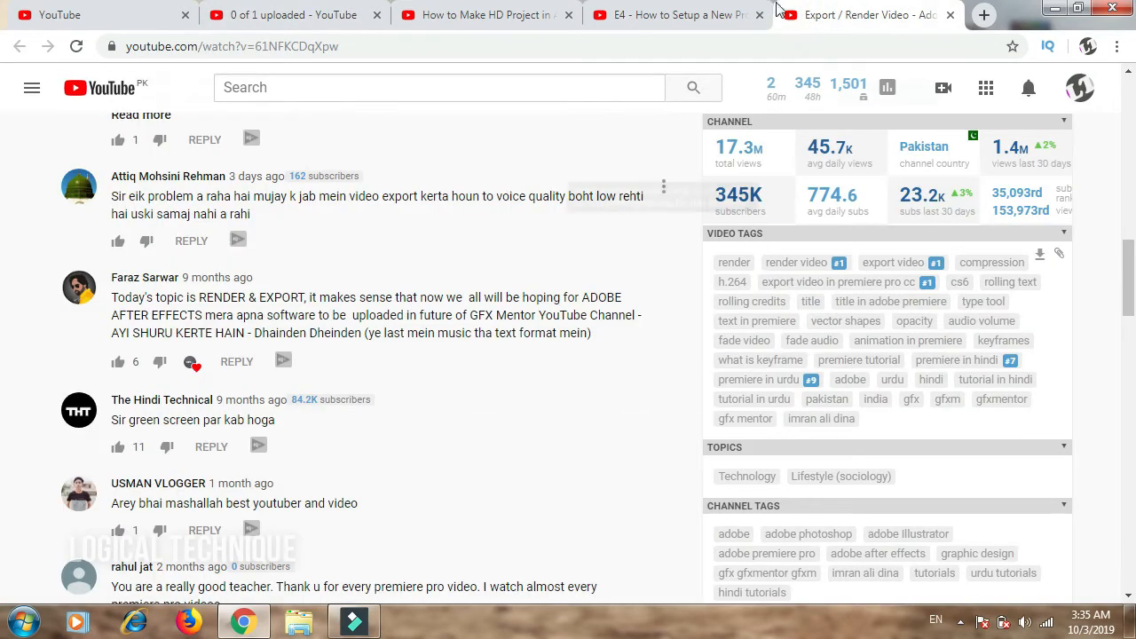
scroll(623, 284, up, 15)
scroll(621, 307, down, 4)
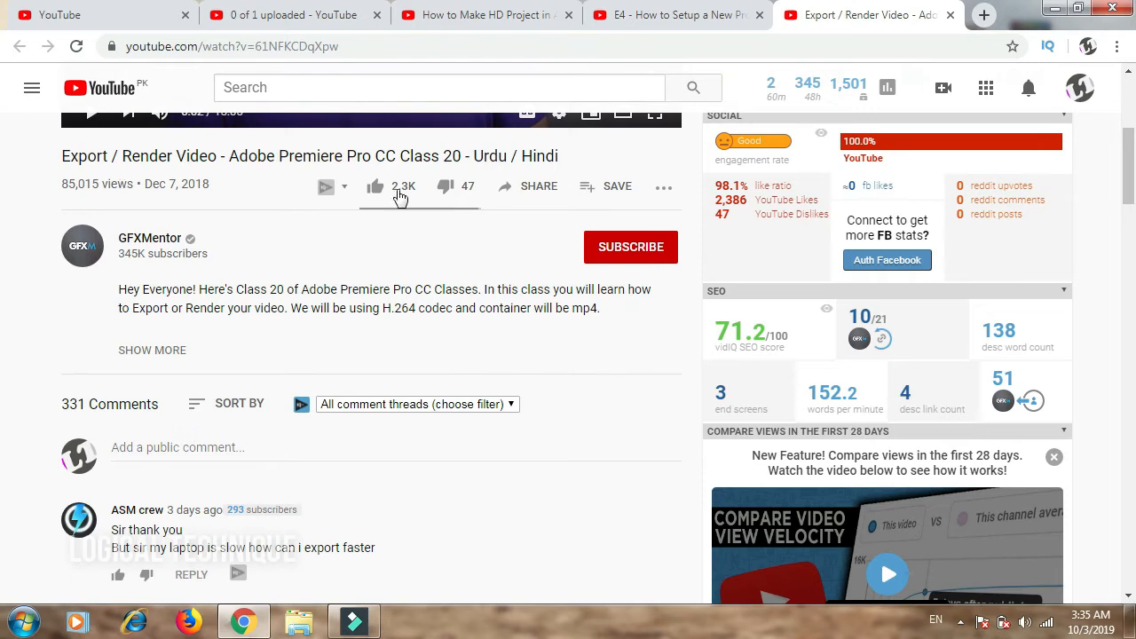
click(743, 18)
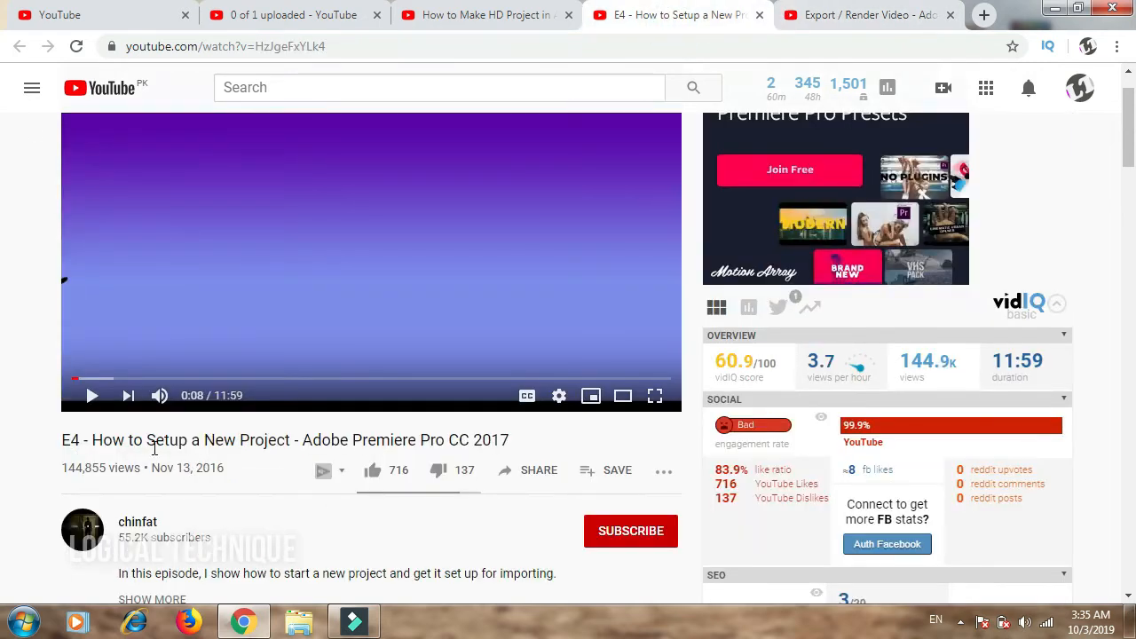
drag(93, 441, 417, 440)
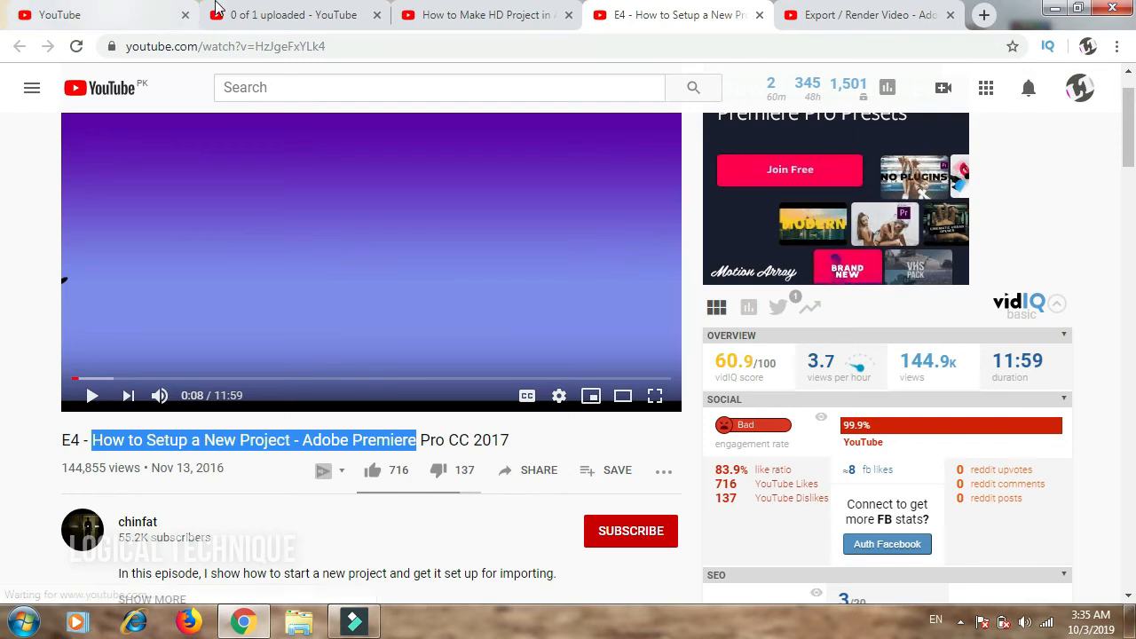
Step: Append "| How to Setup a New Project - Adobe Premiere" to the title of the video being uploaded
click(244, 14)
click(603, 257)
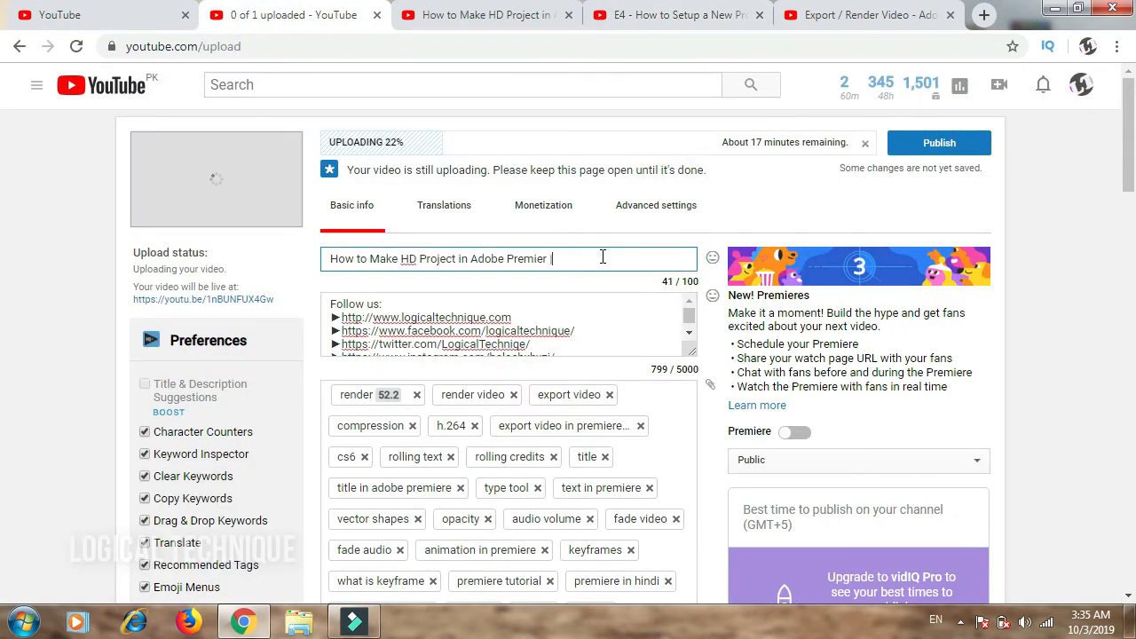
text(|)
key(ctrl+v)
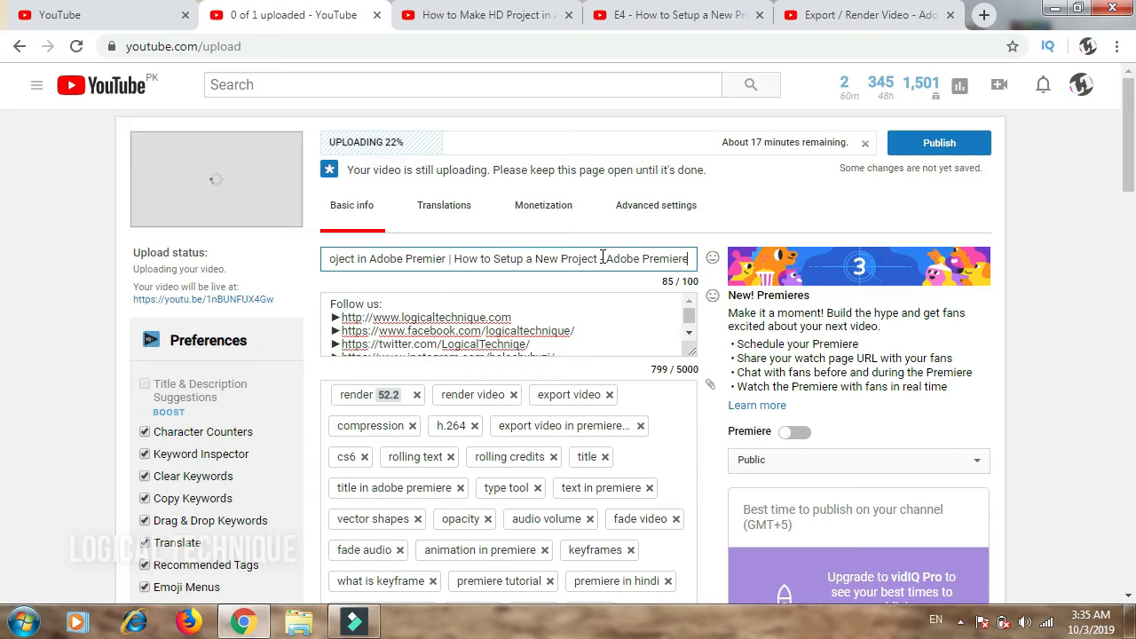
Step: Retype the hyphen in the title's second part and correct the first part's spelling to "Adobe Premiere"
click(602, 256)
key(BackSpace)
text(-)
double_click(669, 253)
click(422, 258)
double_click(424, 257)
key(ctrl+v)
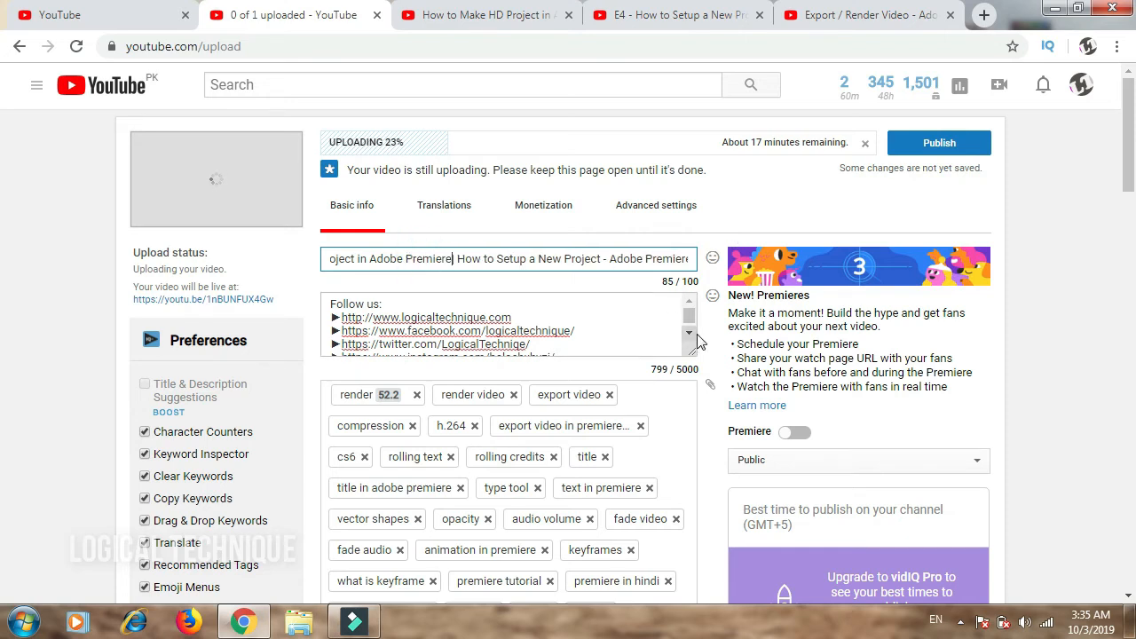
Step: Review the title, description and tags entered for the video being uploaded
drag(688, 259, 69, 270)
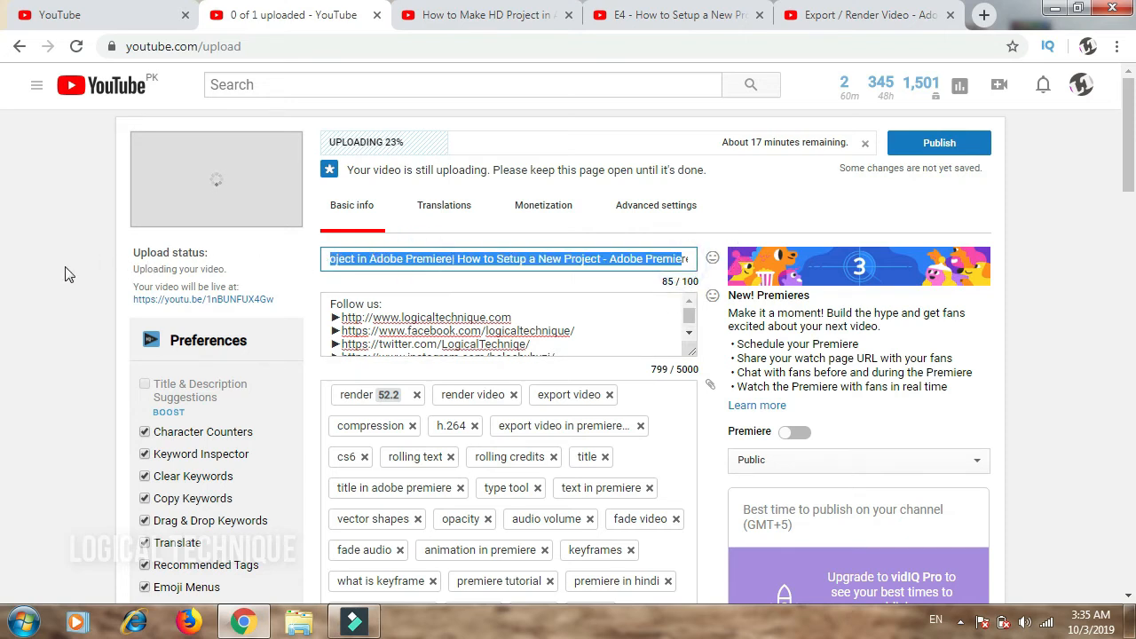
click(513, 317)
scroll(529, 330, down, 3)
scroll(530, 330, up, 2)
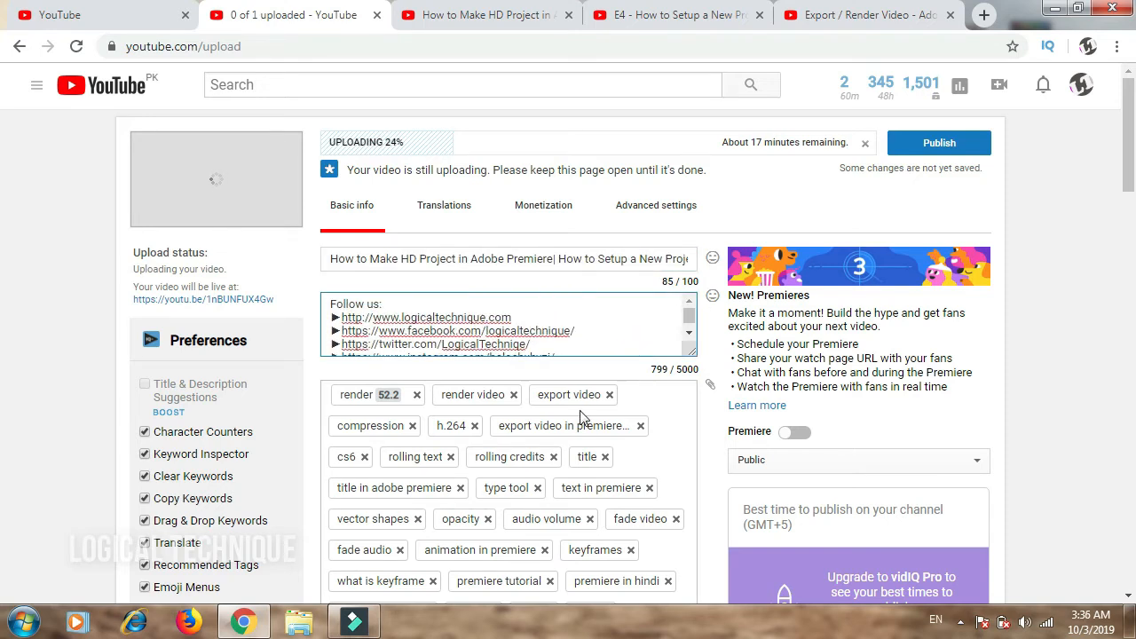
scroll(581, 417, down, 2)
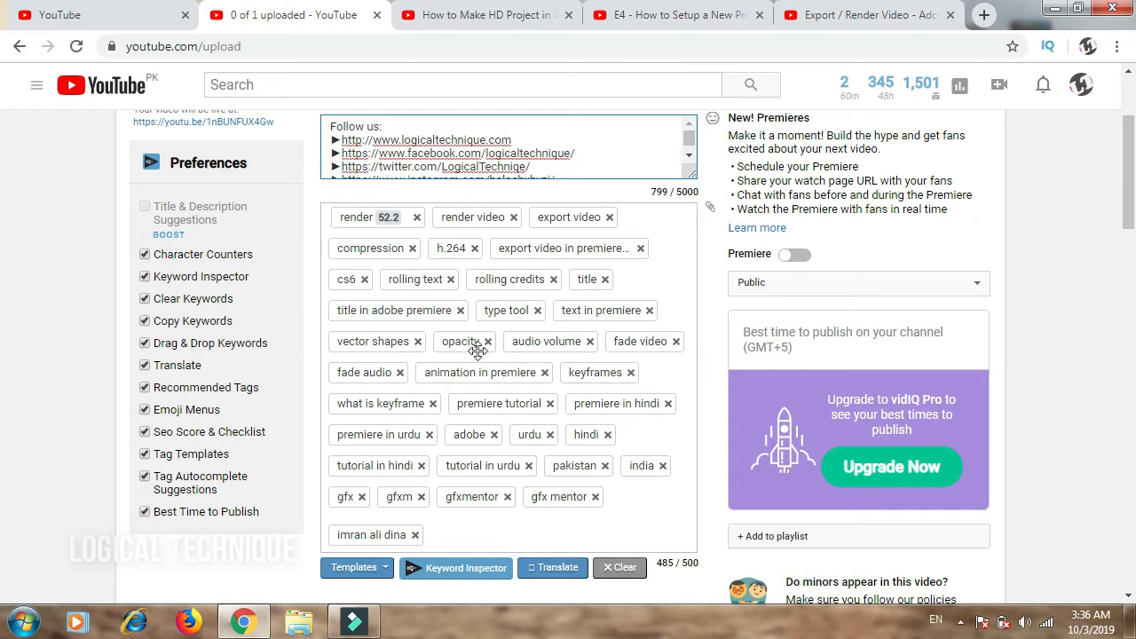
scroll(577, 457, up, 2)
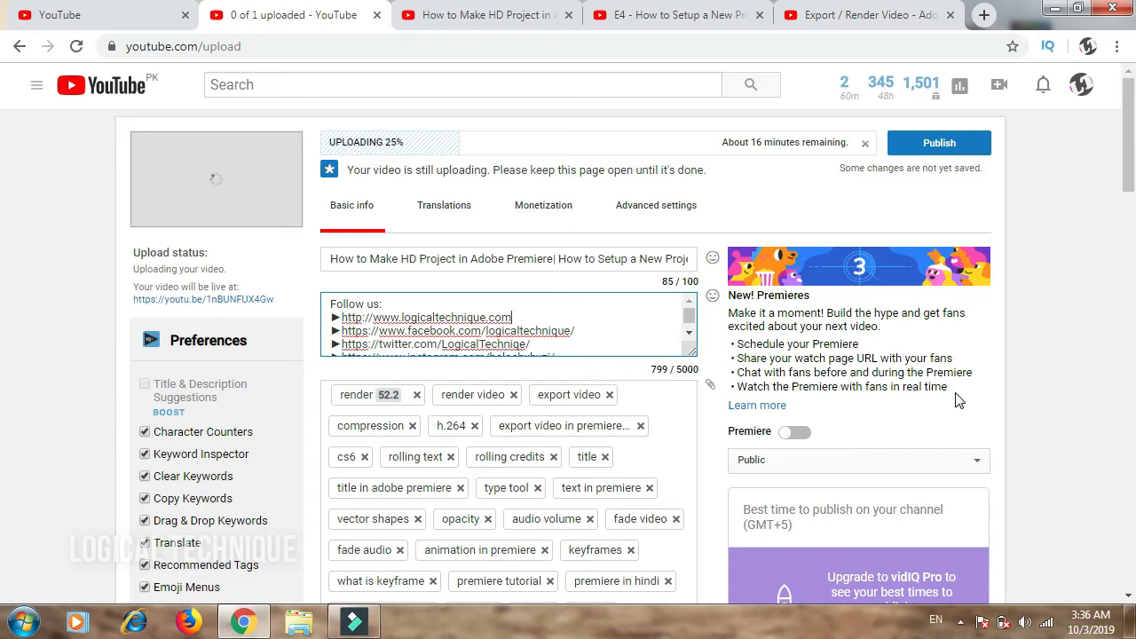
Step: Set the video's visibility to Scheduled instead of Public
click(901, 463)
click(902, 463)
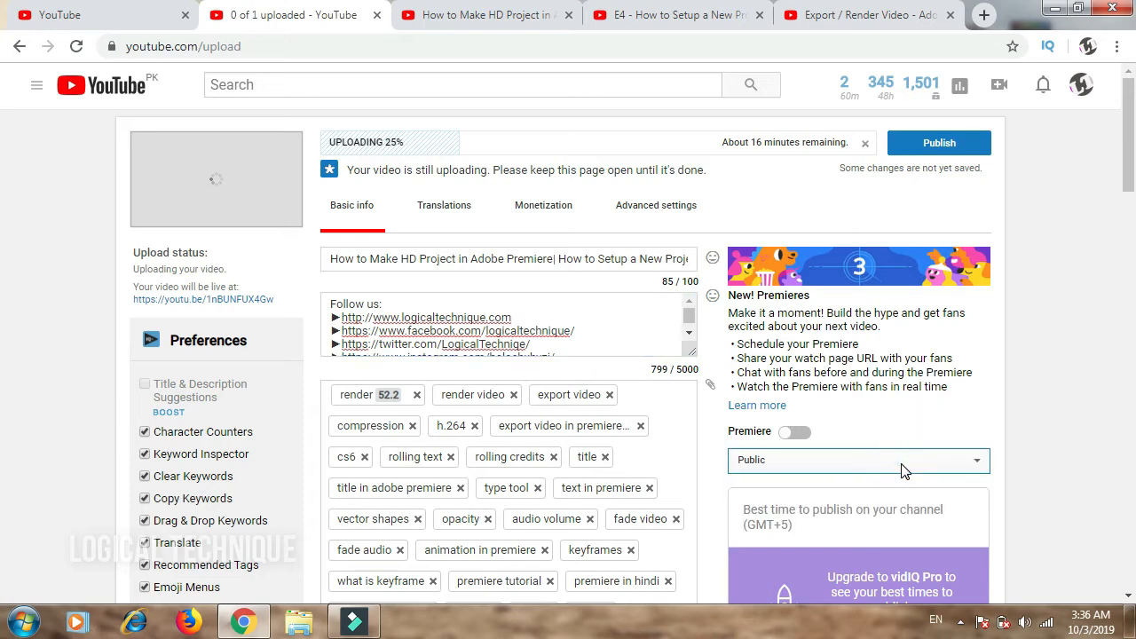
click(901, 463)
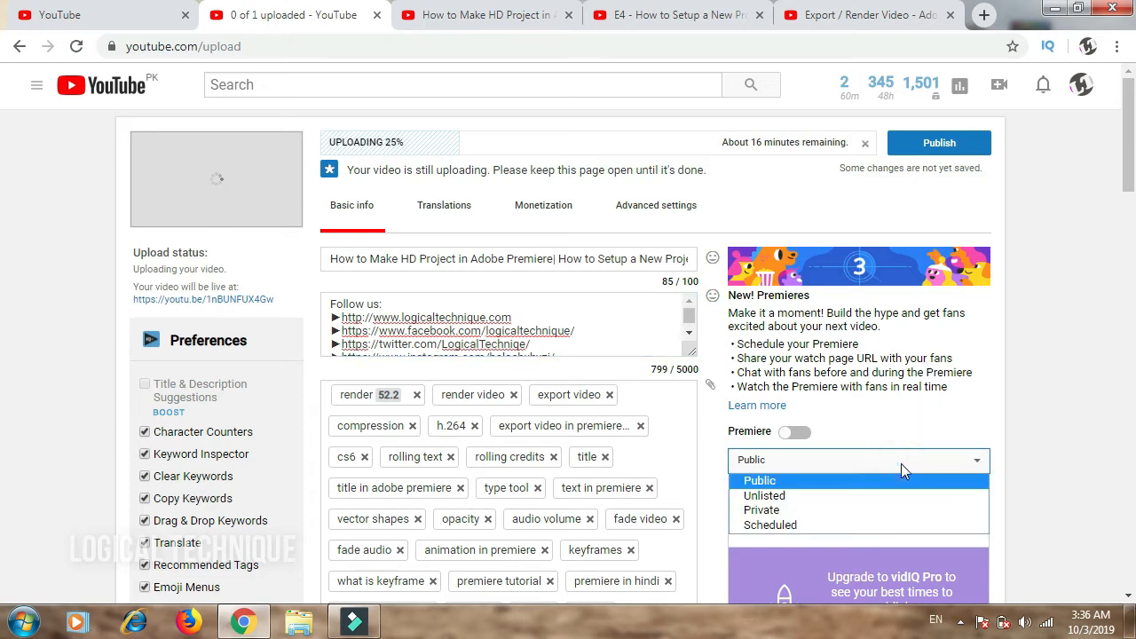
click(900, 463)
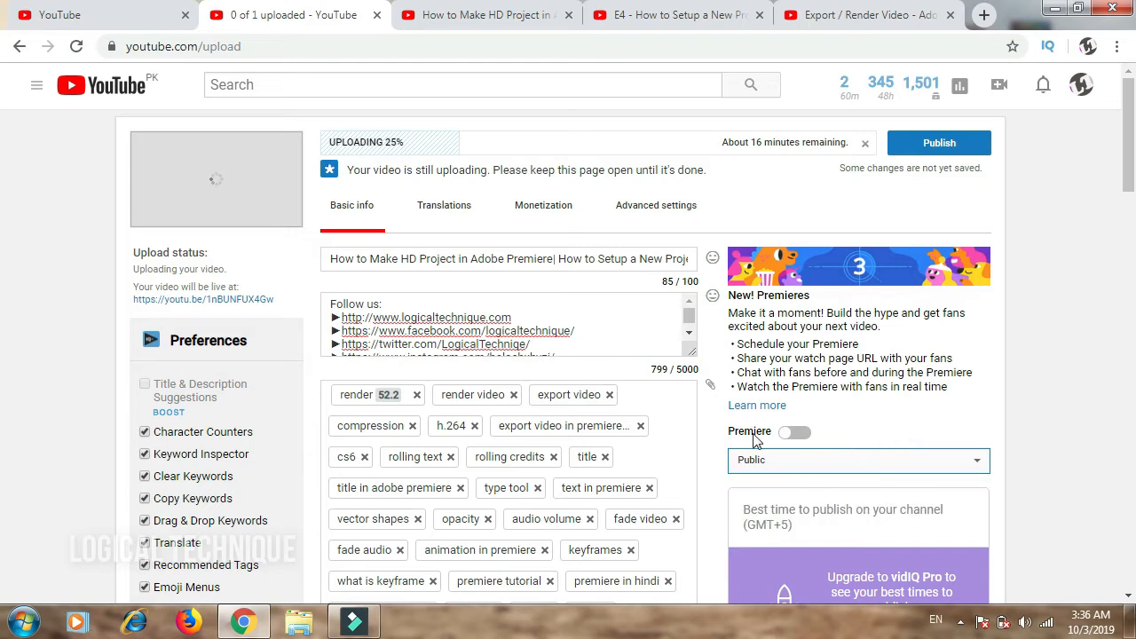
click(796, 466)
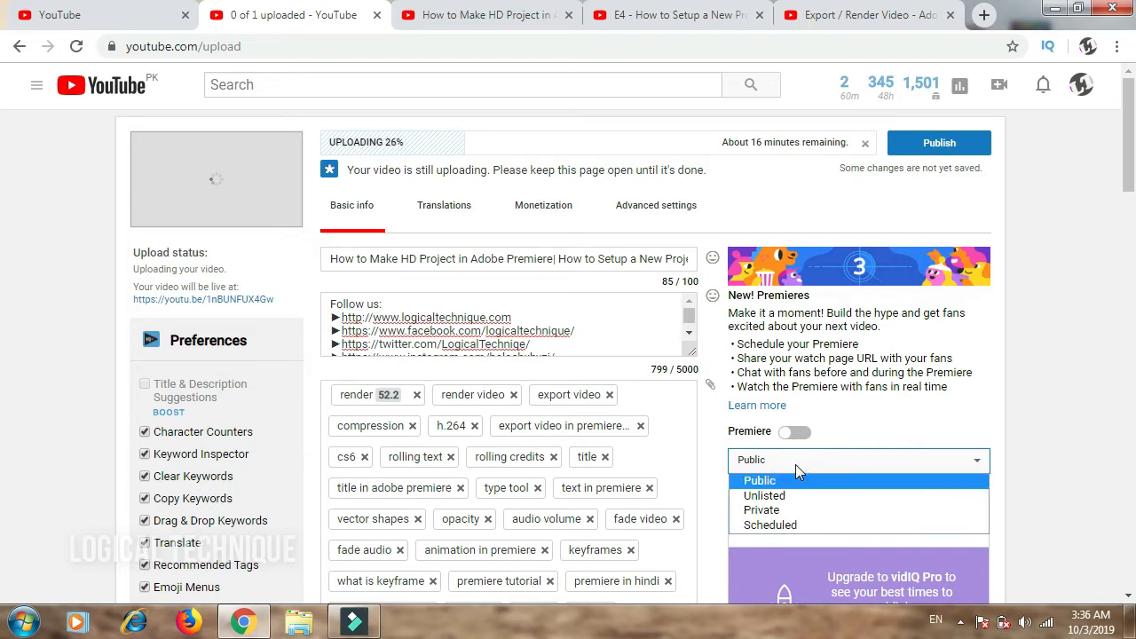
click(768, 525)
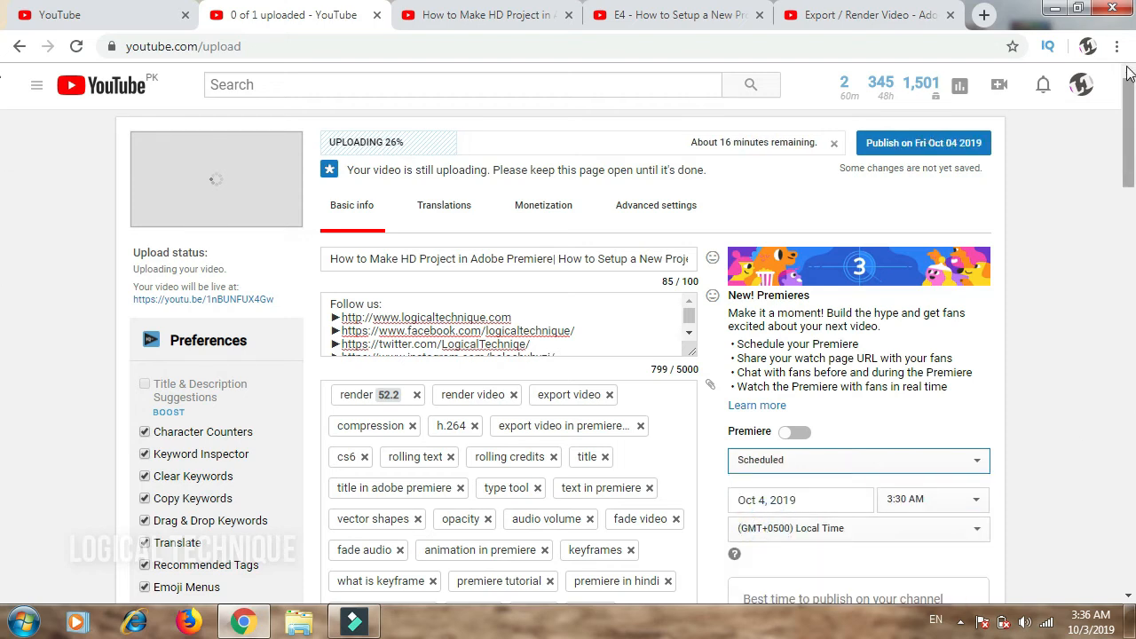
Step: Set the scheduled publishing date to Oct 3, 2019
scroll(1129, 106, down, 3)
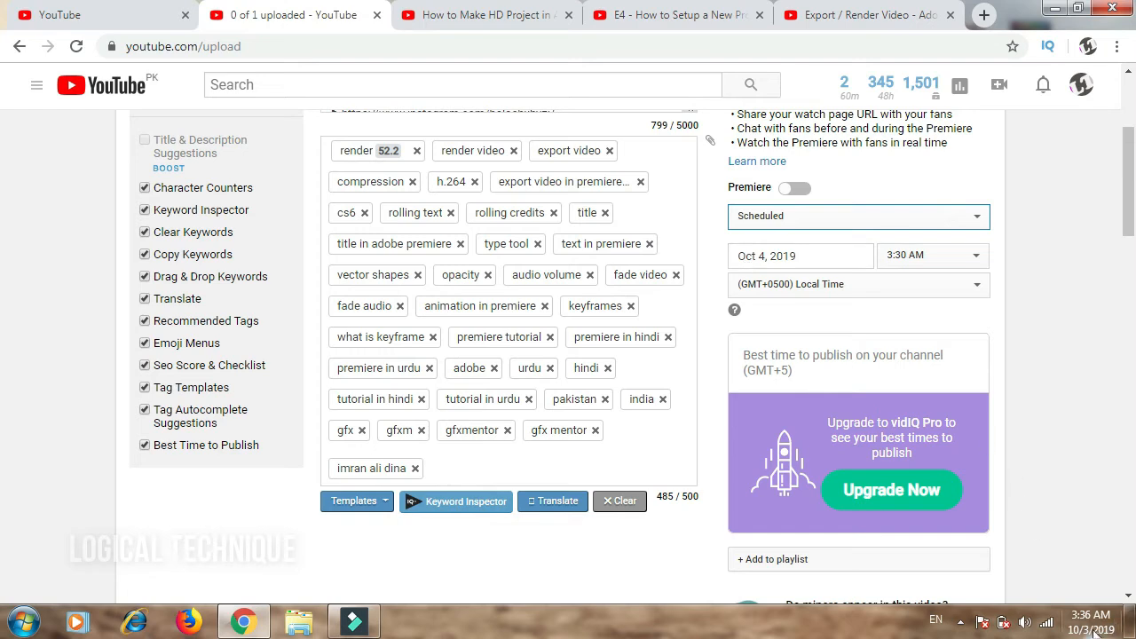
mouse_move(1101, 630)
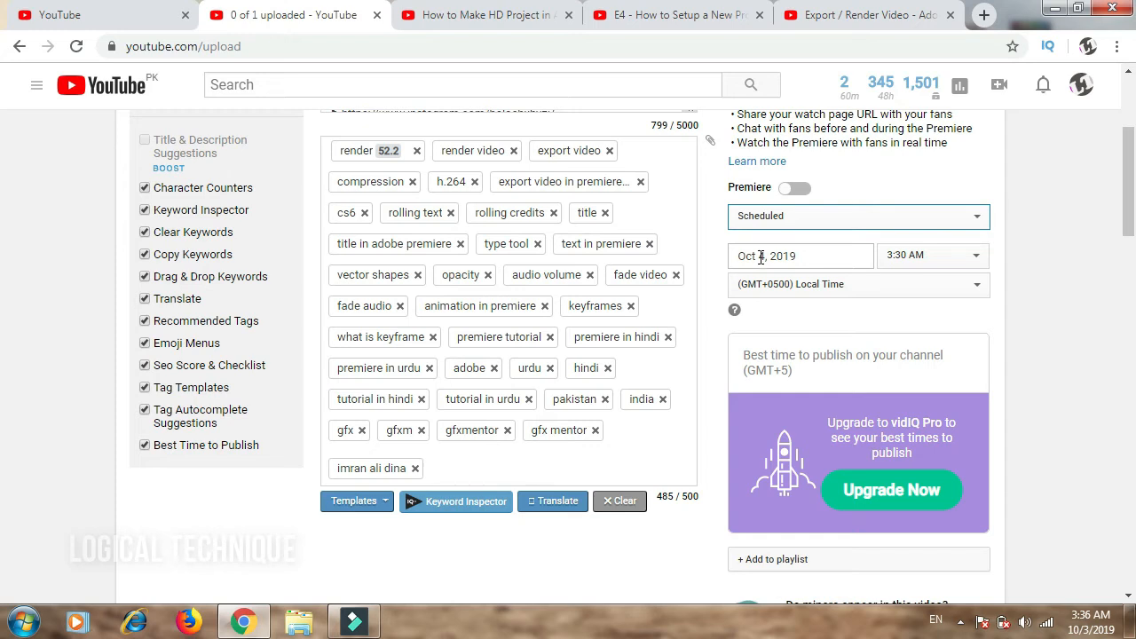
double_click(760, 258)
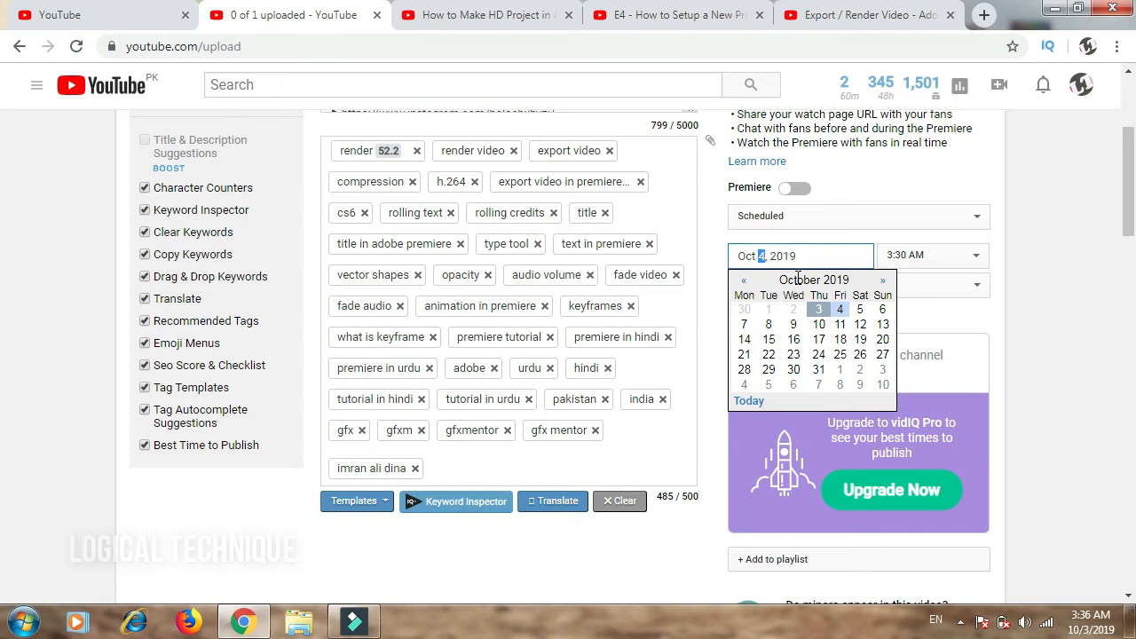
click(818, 309)
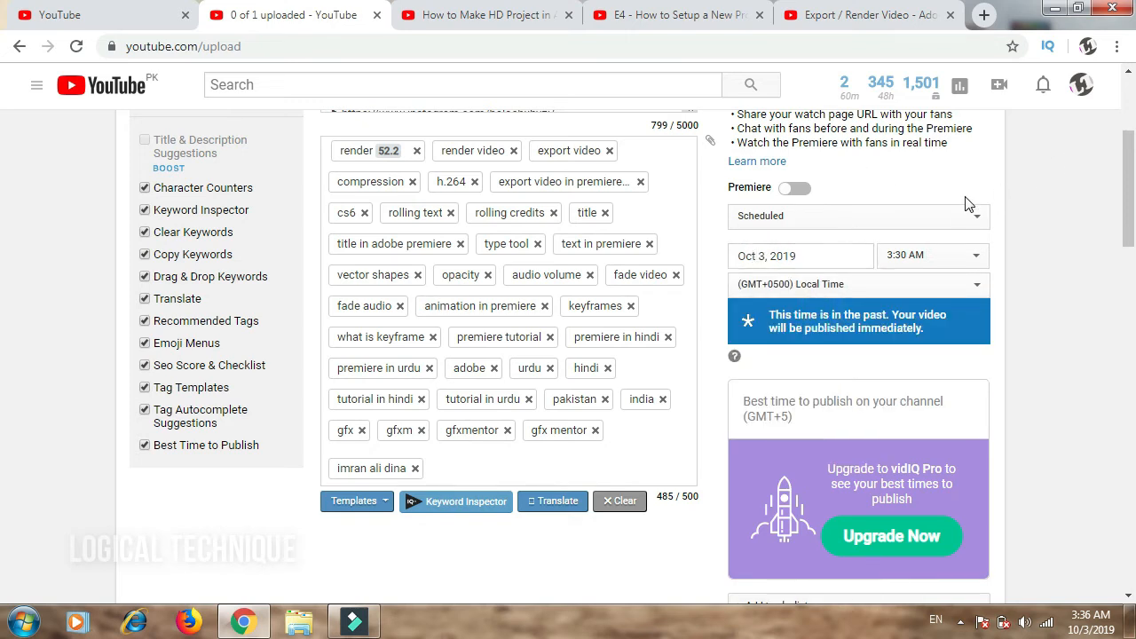
click(936, 257)
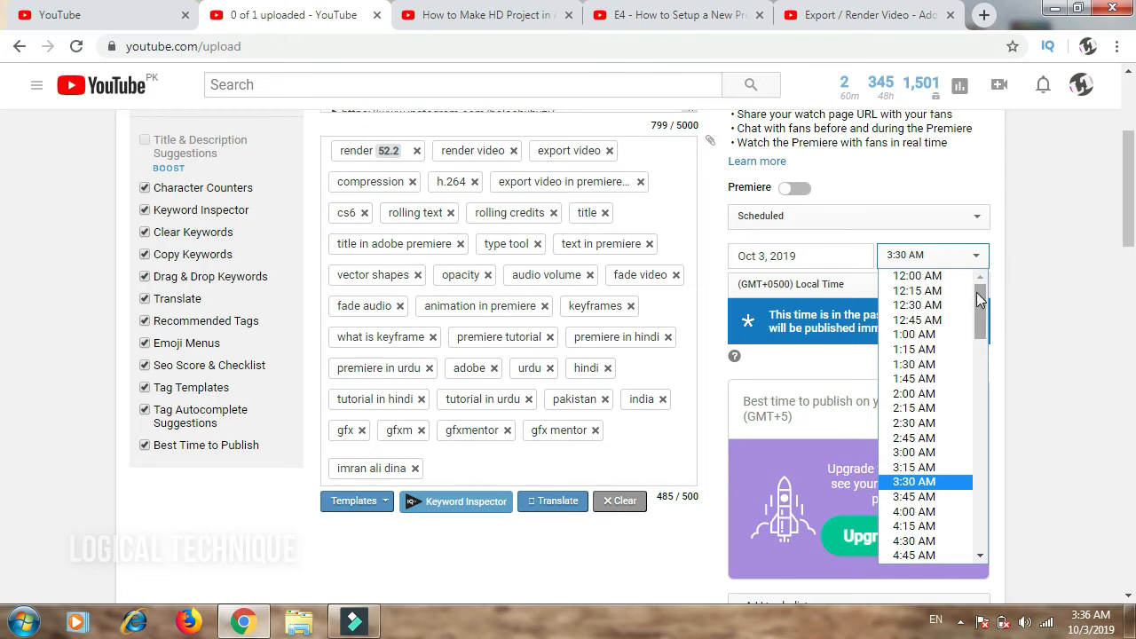
mouse_move(980, 301)
mouse_down()
mouse_move(981, 325)
mouse_move(979, 309)
mouse_up()
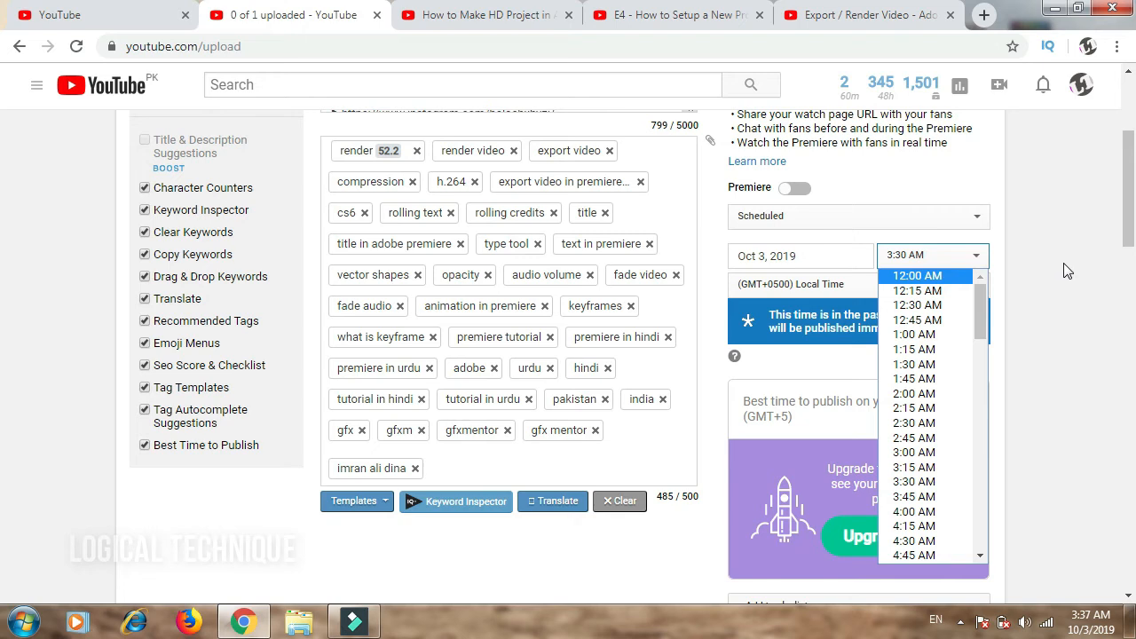
drag(1134, 215, 1134, 182)
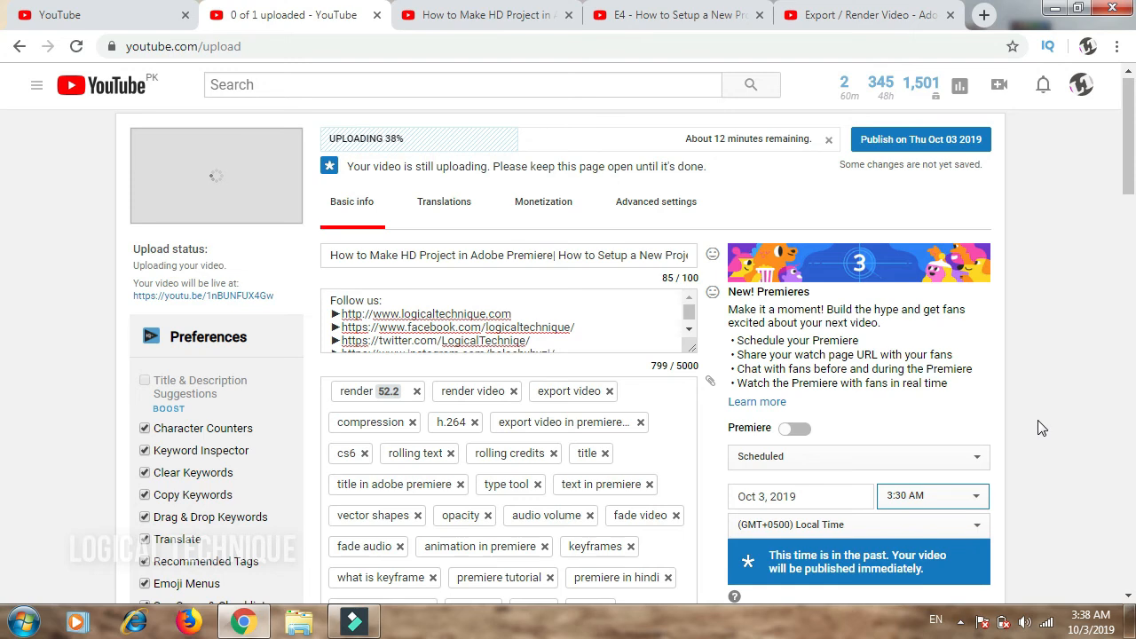
Step: Set the scheduled publishing time to 2:30 PM
scroll(1011, 409, down, 2)
click(970, 324)
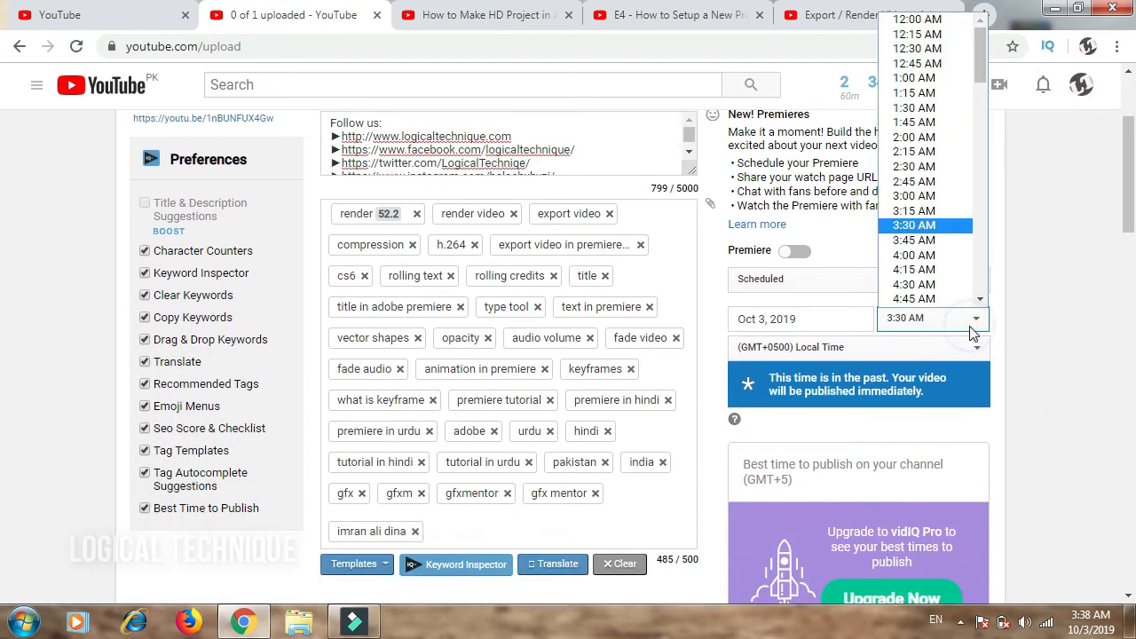
click(981, 66)
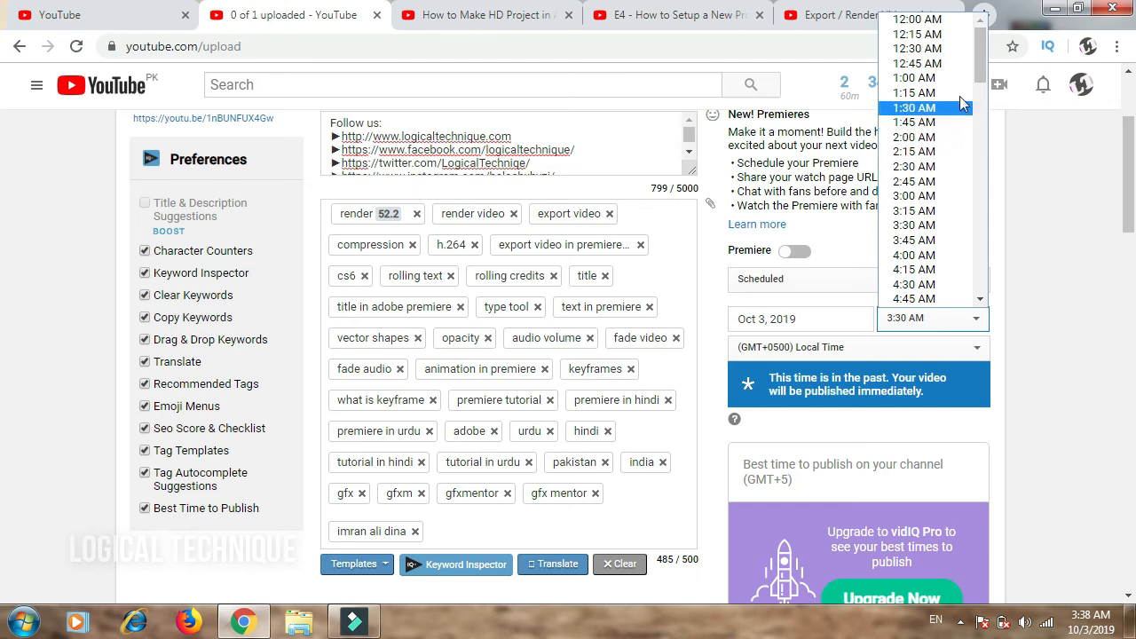
drag(980, 65, 970, 200)
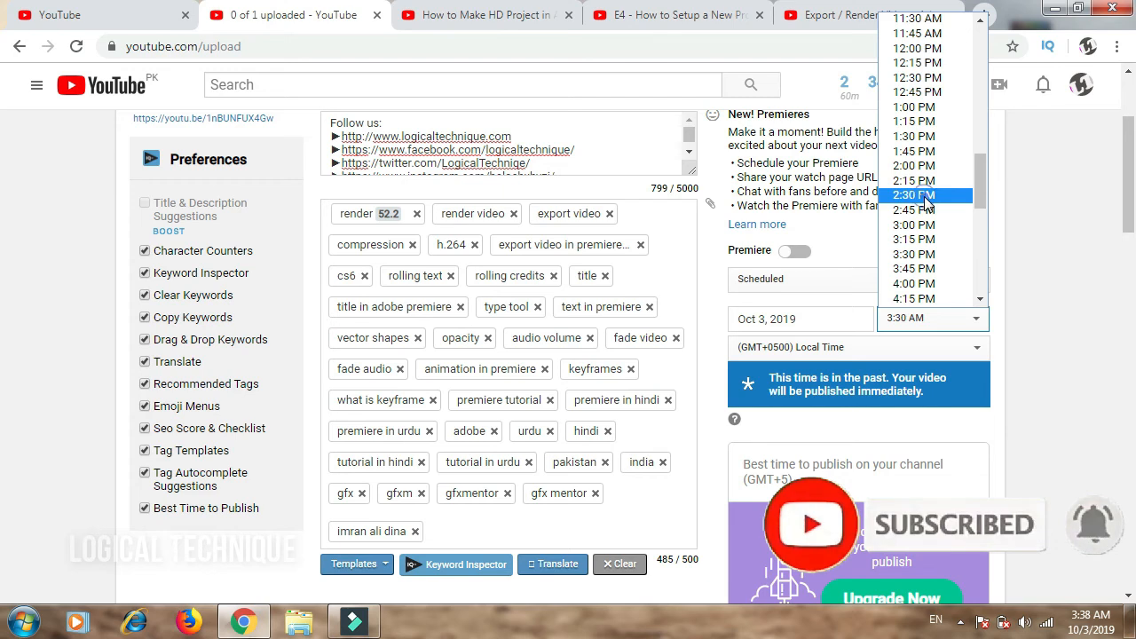
click(924, 199)
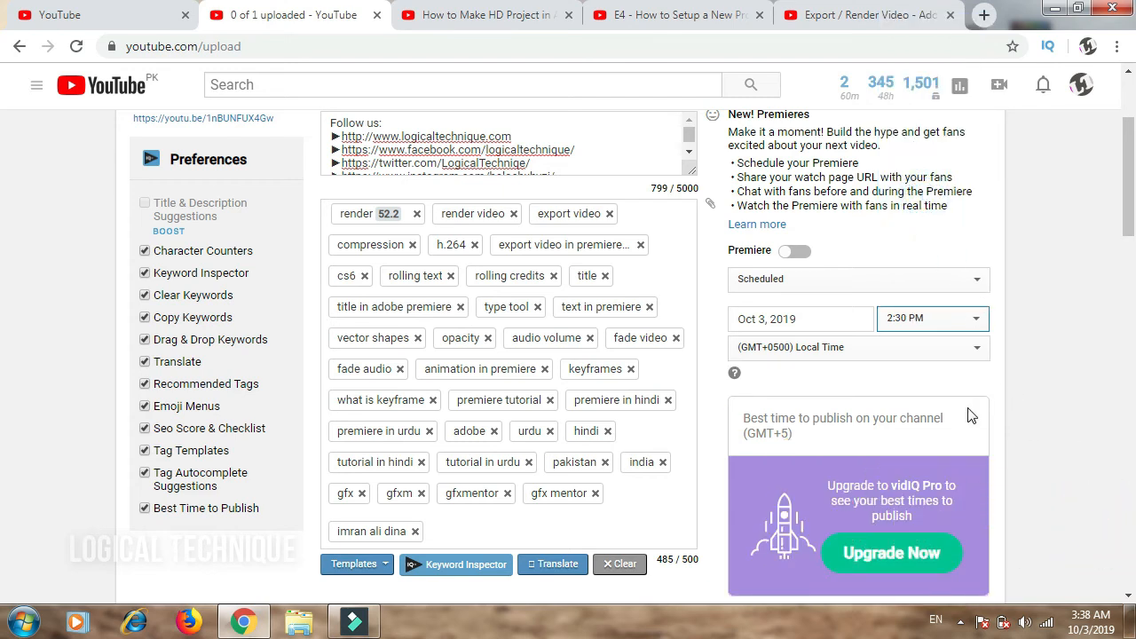
Step: Check the time zone options for the scheduled publication and return to the video's basic info
click(847, 354)
click(847, 354)
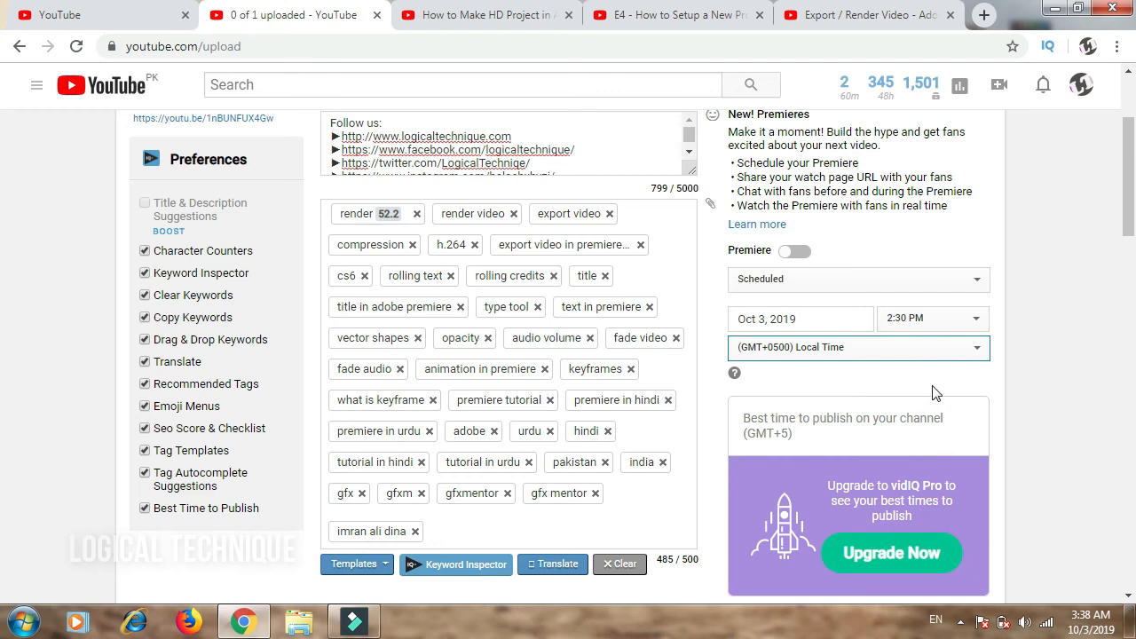
scroll(933, 390, up, 2)
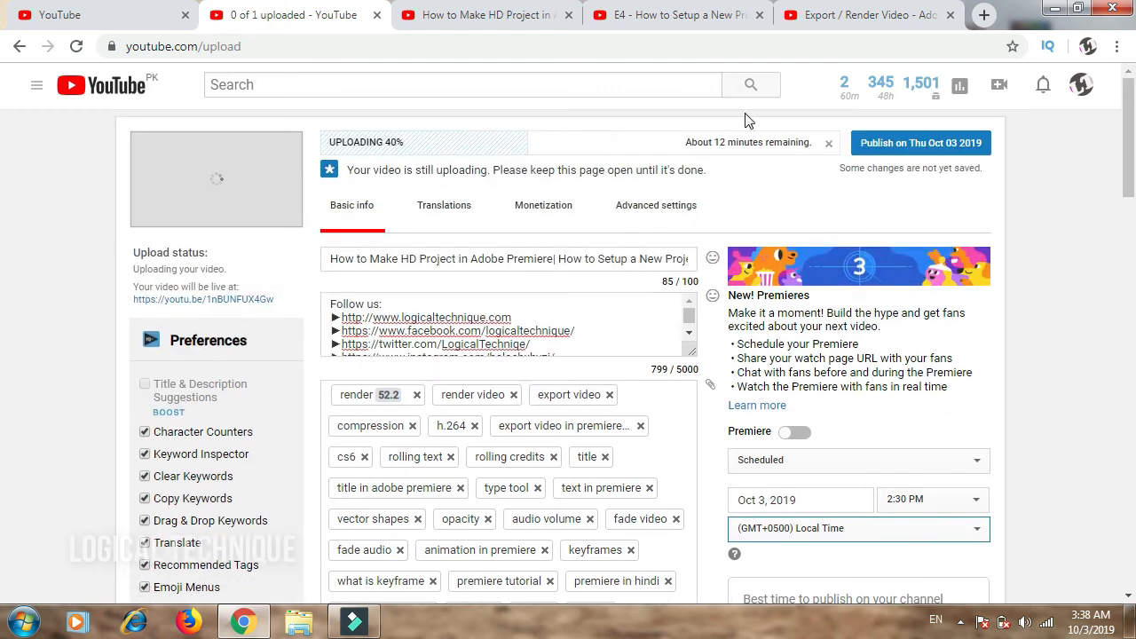